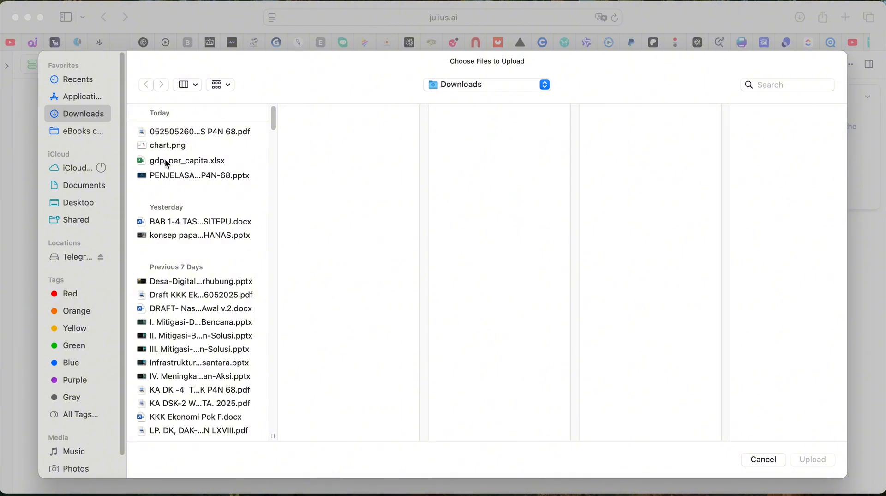
Upload the file gdp_per_capita.xlsx from the Downloads folder
left_click(168, 163)
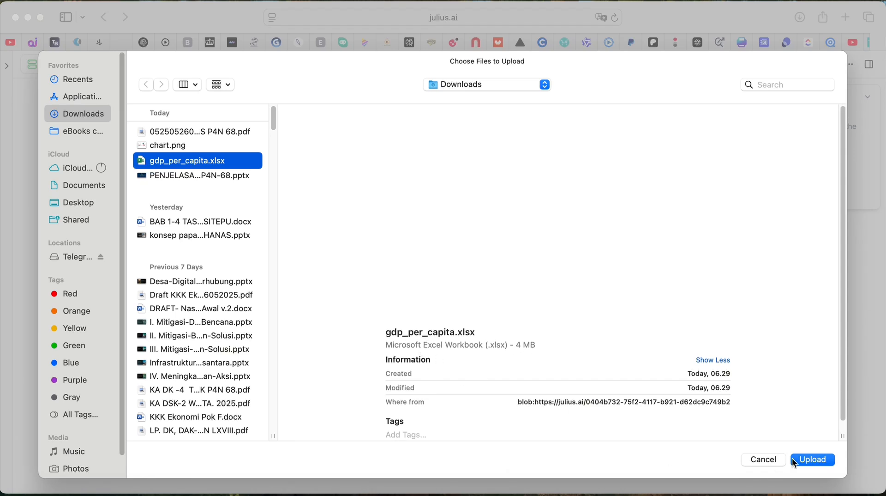
left_click(813, 461)
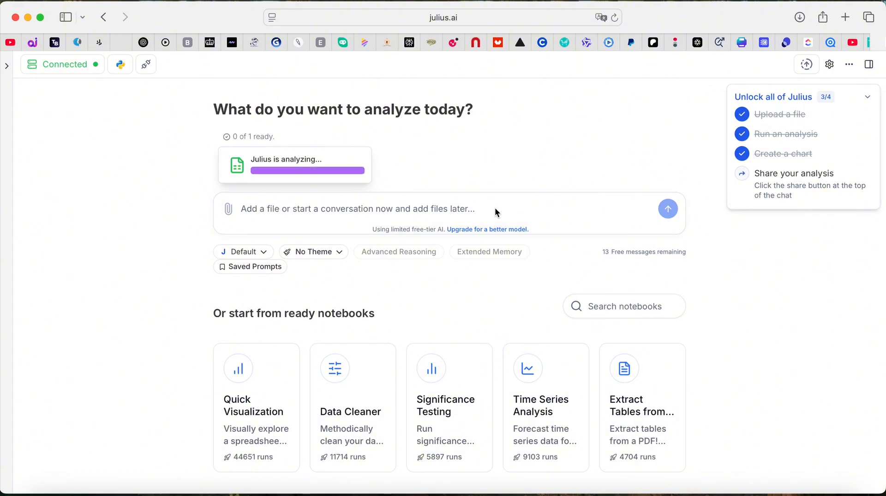
Begin the prompt with "Pelajari data yang saya upload dan berikan ringkasan dari isi data tersebut. Lalu"
left_click(372, 207)
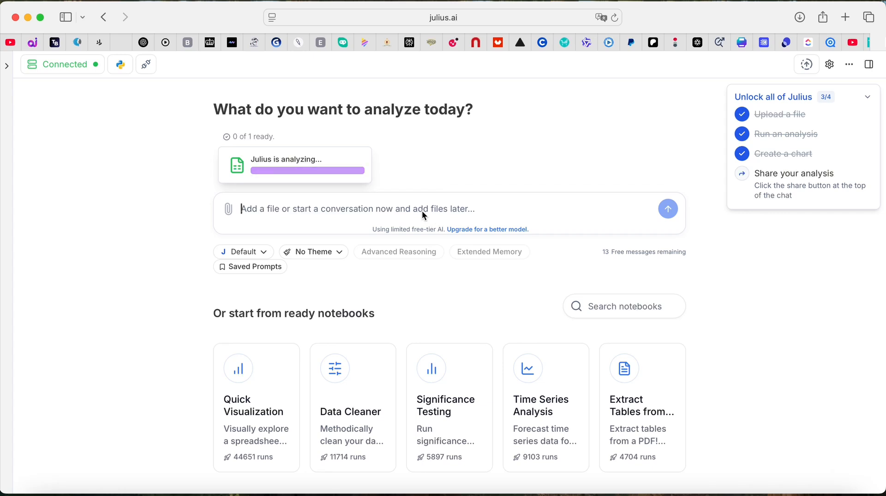
type("Pela")
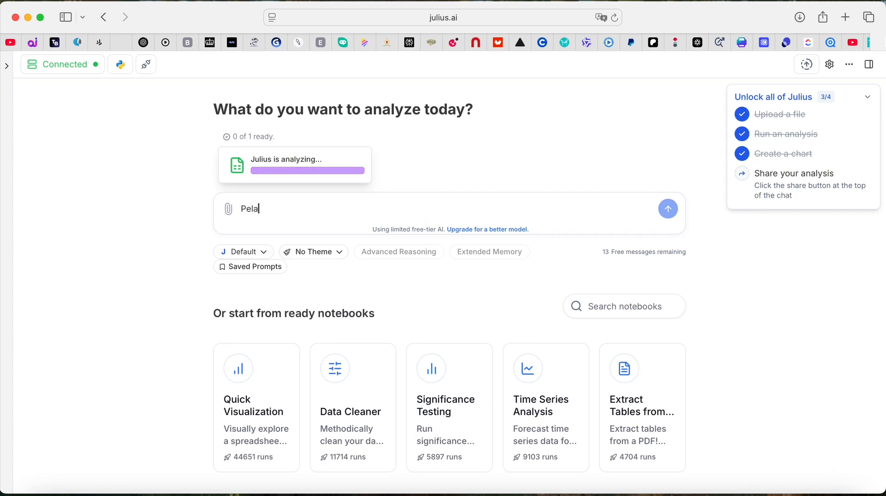
type("jari data yang saya u")
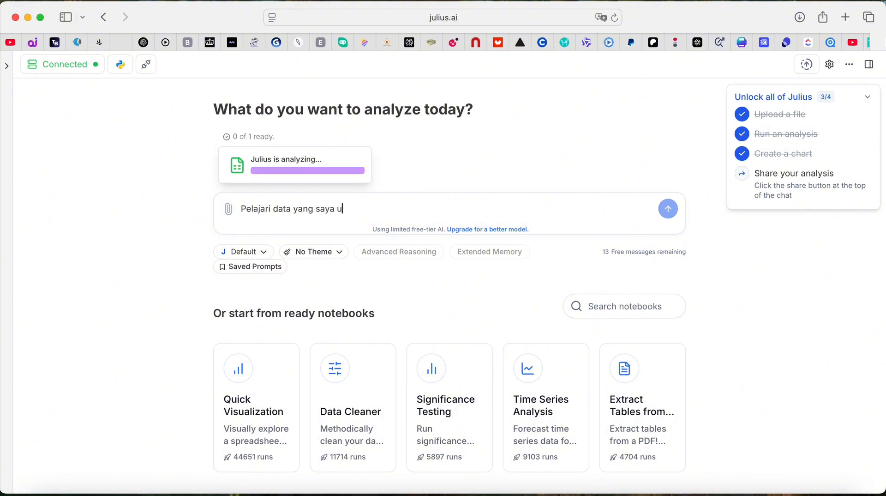
type("plo")
key("BackSpace")
type("load dan berika")
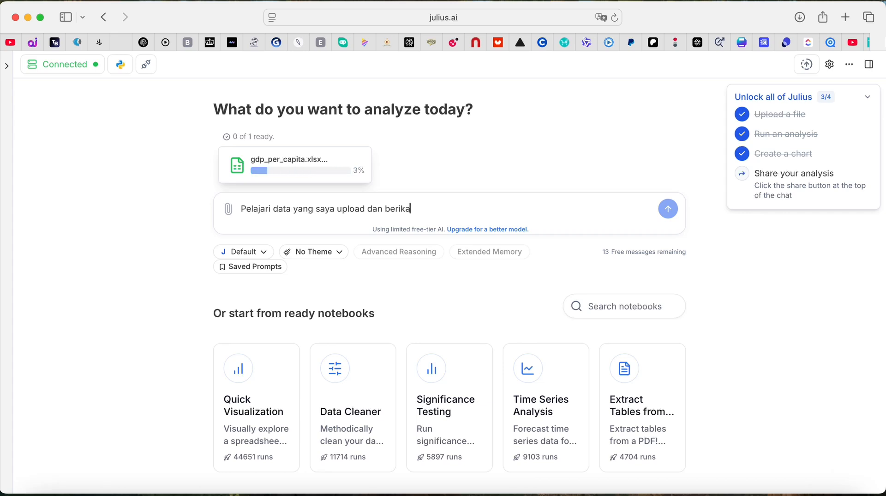
type("n ringkasan dari isi d")
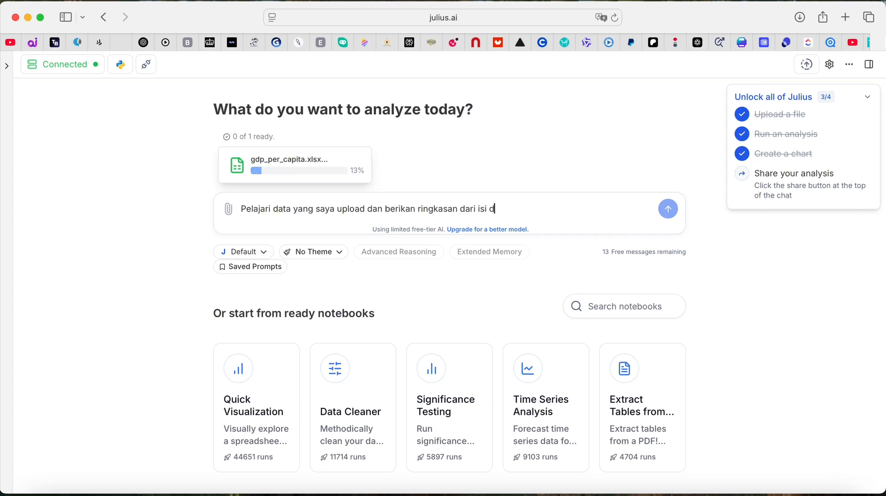
type("ata tersebut. Lalu ")
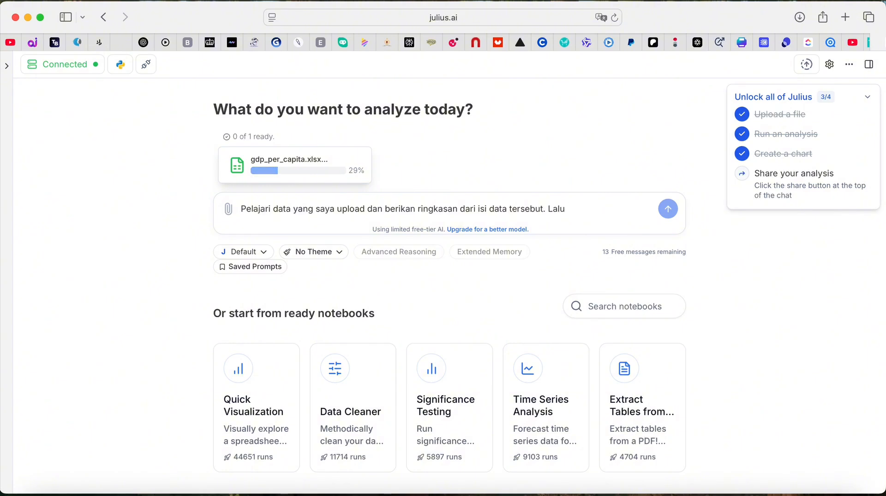
Continue the prompt with "identifikasi hal-hal yang menonjol dari dataset ini untuk dianalisa penyebabnya, jika dikaitkan dengan perkembangan ekonomi global selama kurun waktu diambilnya data"
type("identifikasi hal-hal yang ")
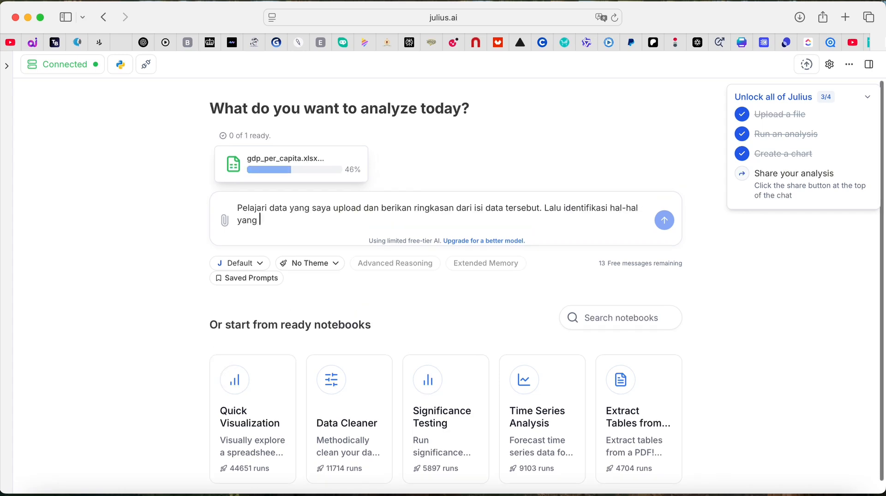
type("menonjol d")
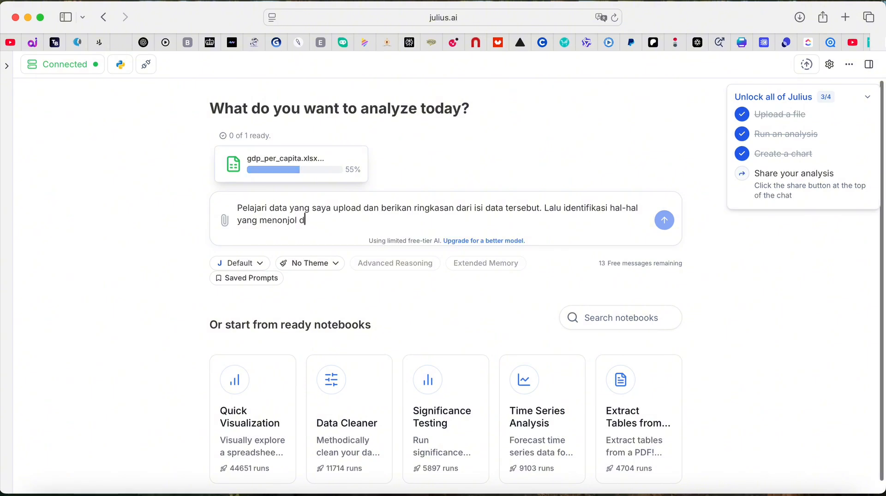
type("ari dataset ini untu")
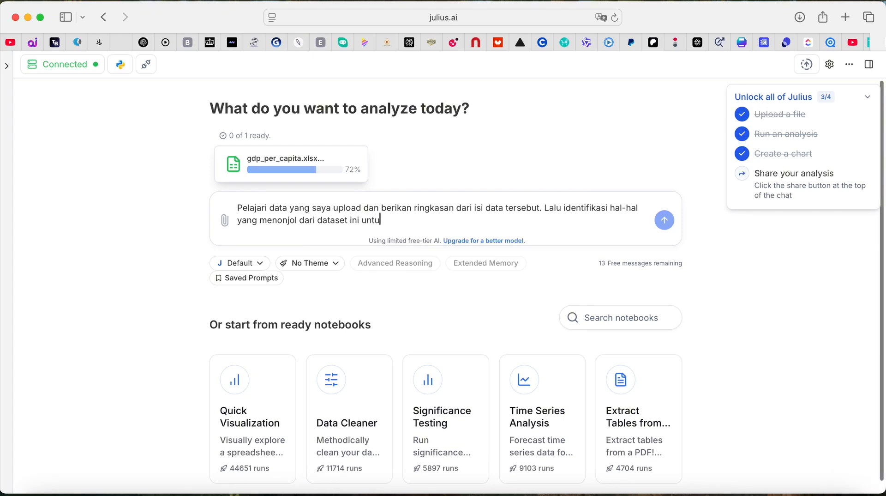
type("k dianalisa penyebab")
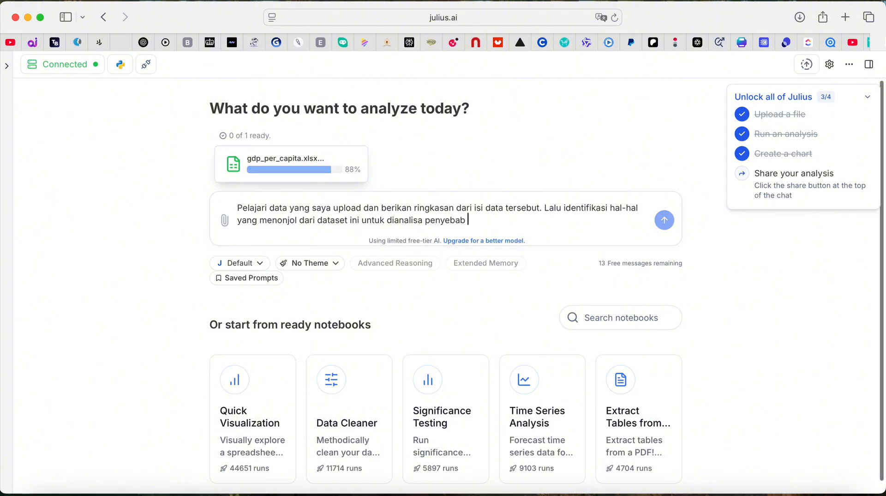
type("nya,")
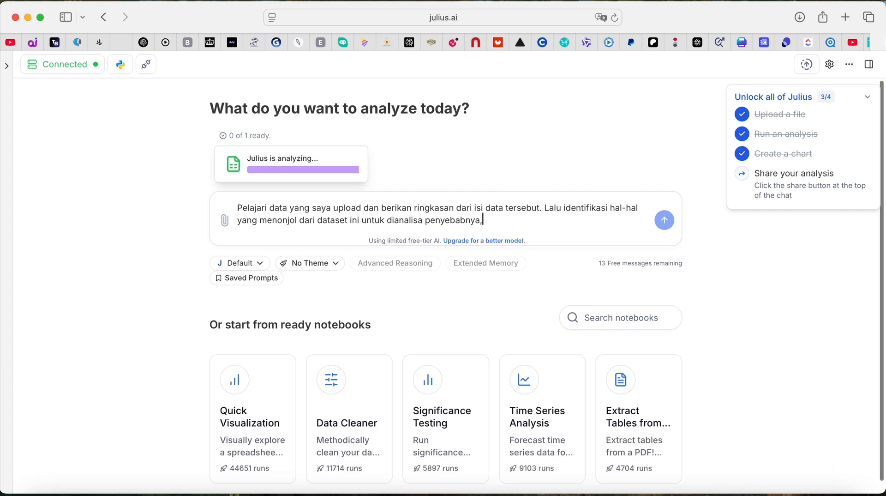
type(" jika dikaitkan dengan perkembangan ")
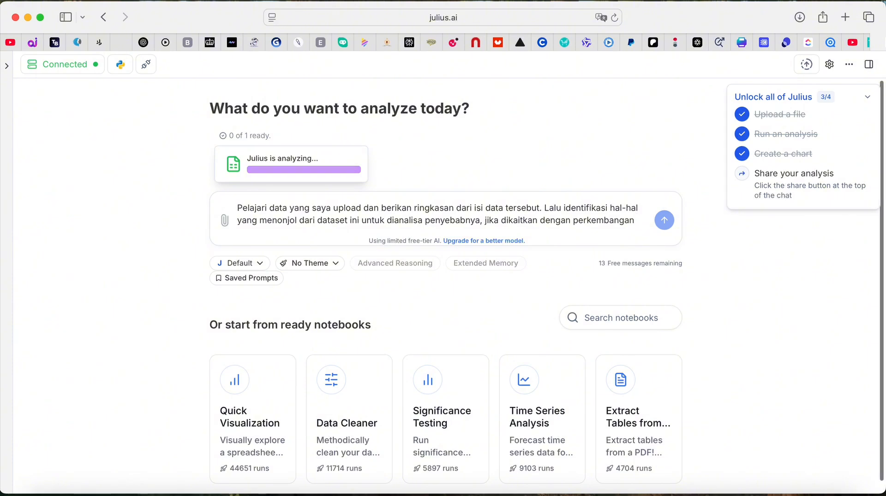
type("ekonom")
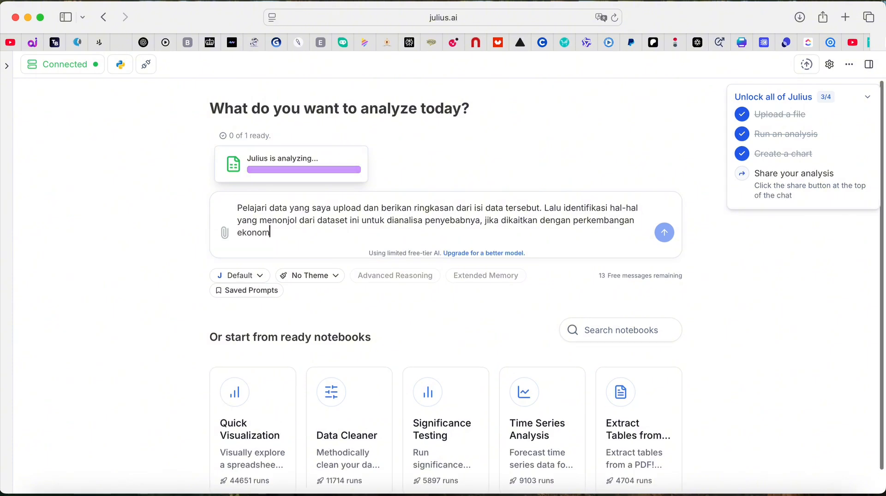
type("i global selama kurun wak")
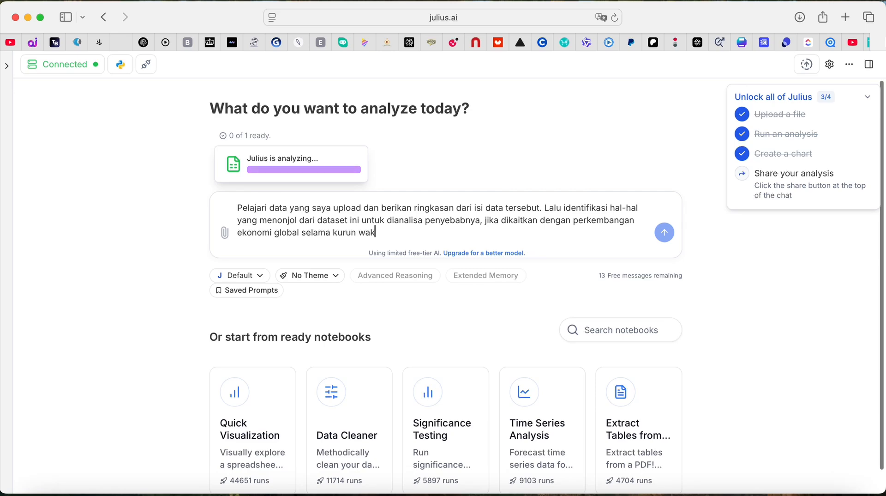
type("tu diambilnya data")
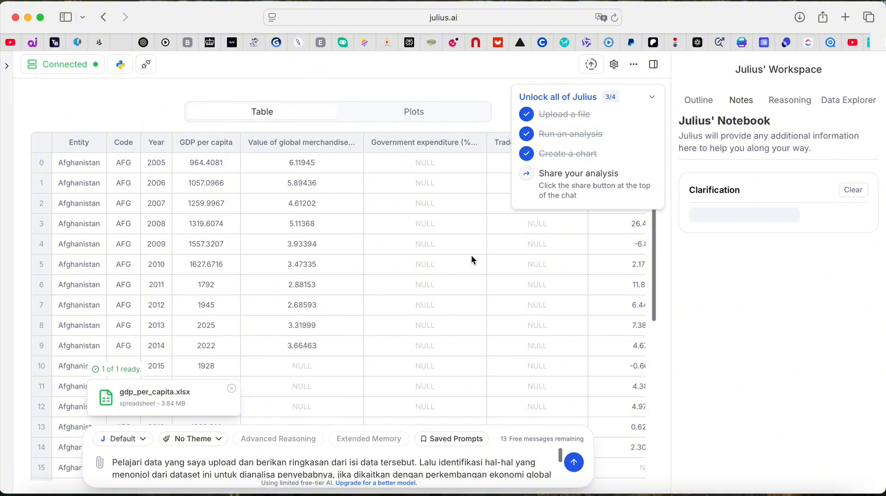
Look through the rows and columns in the table preview of the uploaded GDP spreadsheet
scroll(446, 343, "down", 5)
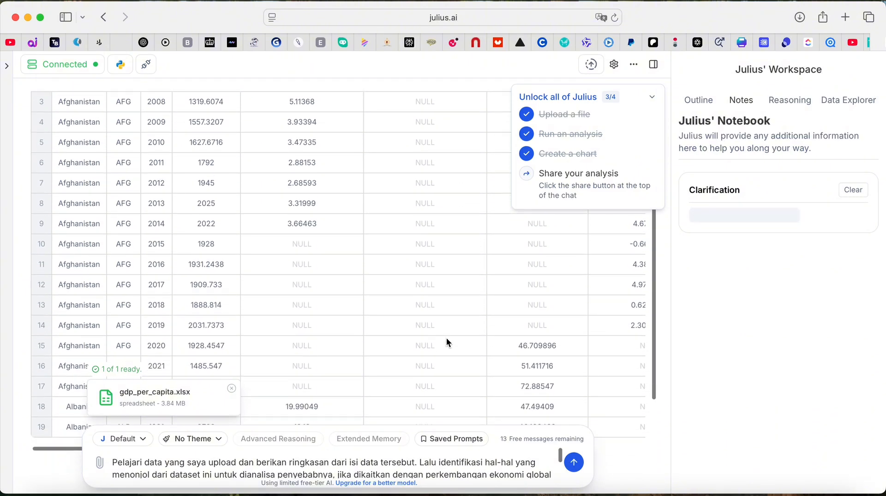
scroll(447, 342, "down", 3)
scroll(447, 342, "up", 6)
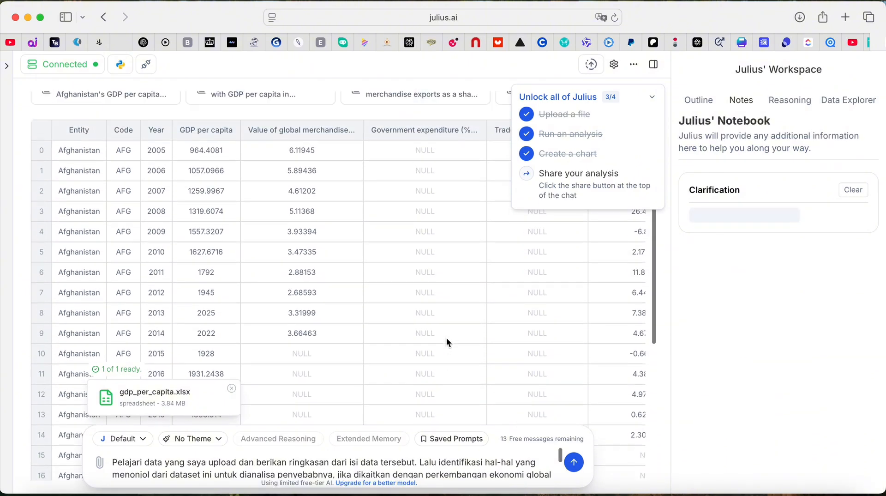
scroll(447, 342, "up", 2)
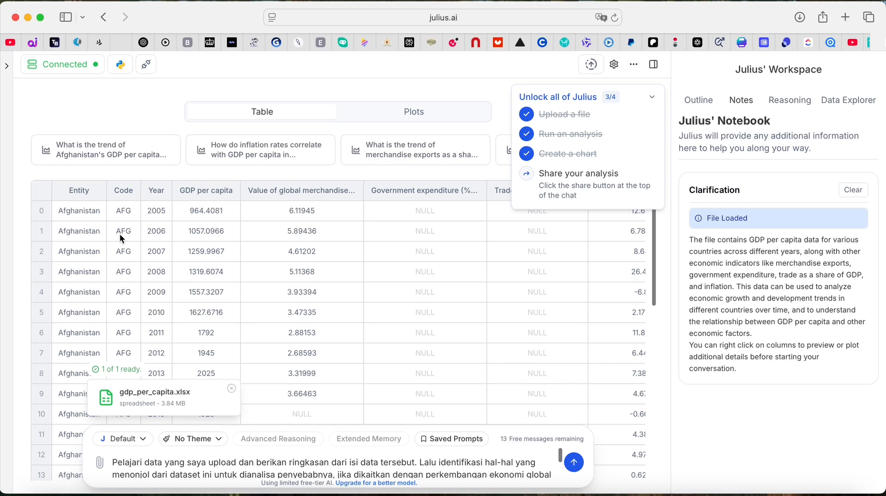
scroll(239, 239, "down", 3)
scroll(239, 239, "up", 3)
scroll(483, 471, "down", 1)
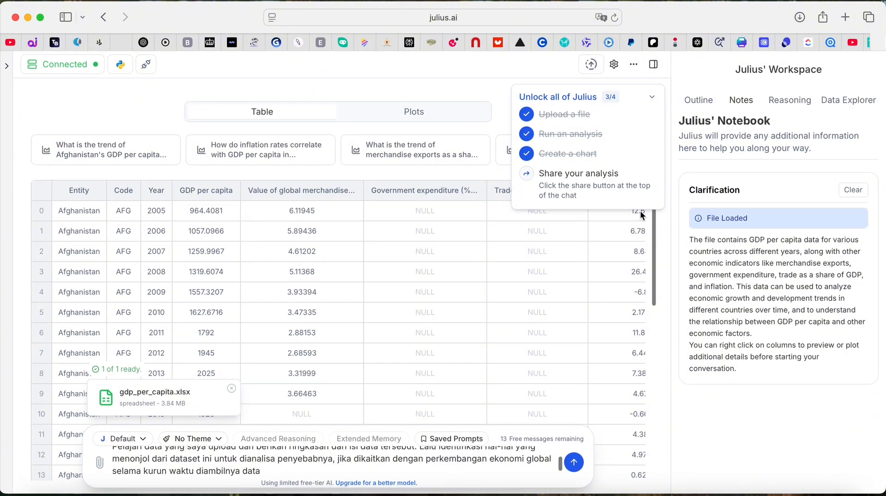
scroll(588, 325, "down", 5)
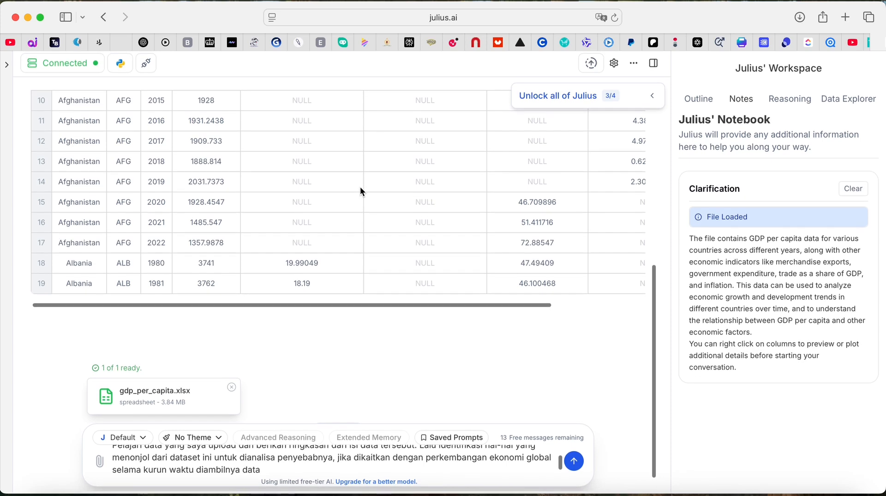
scroll(360, 187, "up", 1)
scroll(361, 191, "up", 5)
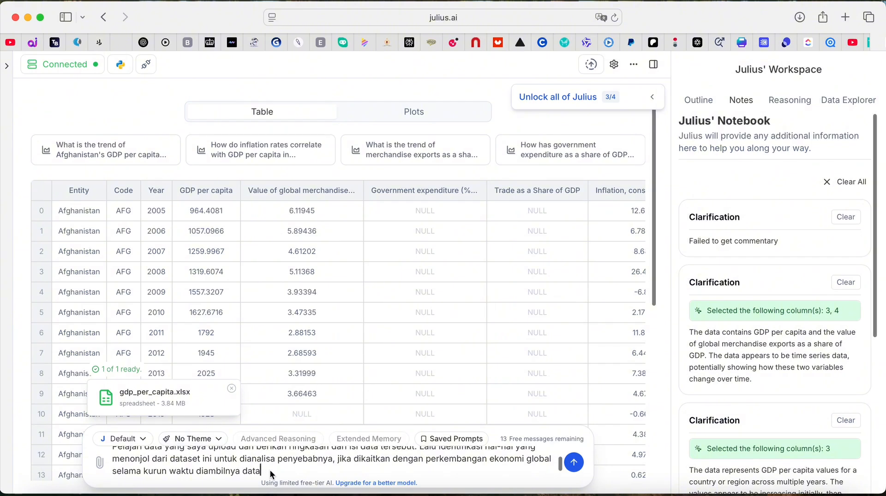
Complete the prompt with "sesuai dengan sejarah dunia." and send it
type("se")
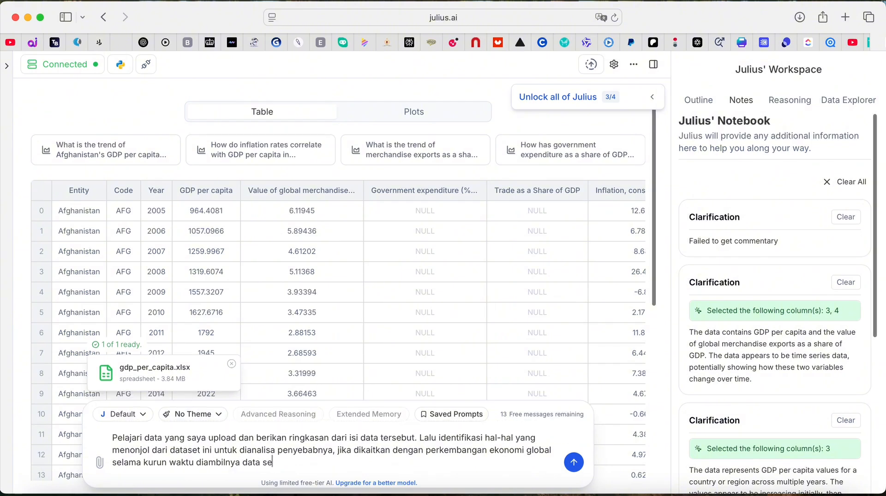
type("suai dengan sejarah")
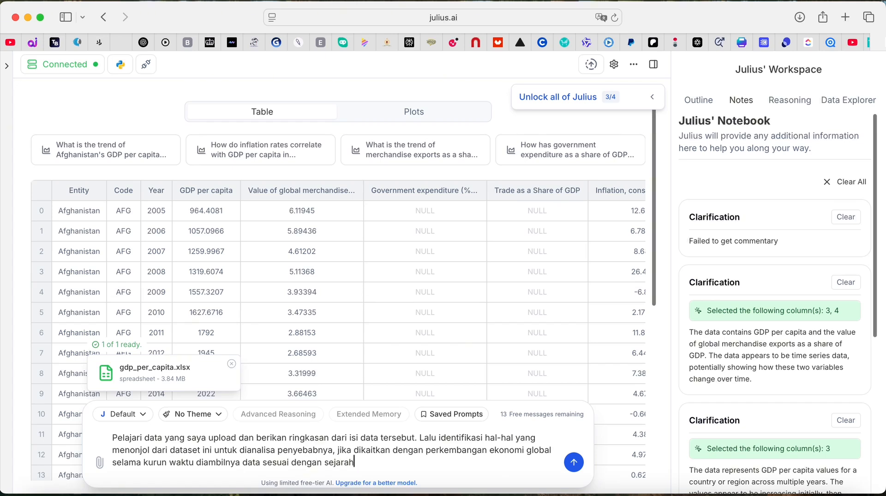
type(" dunia.")
left_click(574, 463)
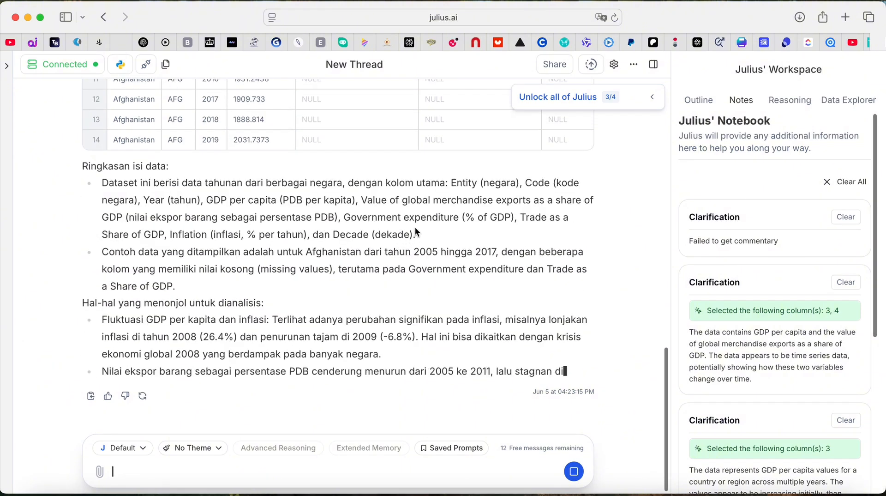
Read the generated summary and send the follow-up prompt "Saya ingin melihat secara lebih spesifik tentang negara Thailand"
scroll(429, 210, "up", 2)
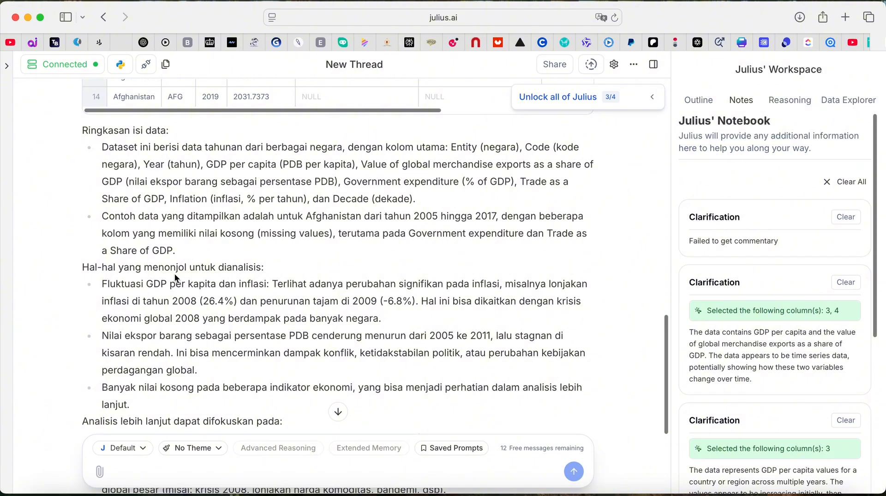
scroll(212, 284, "down", 3)
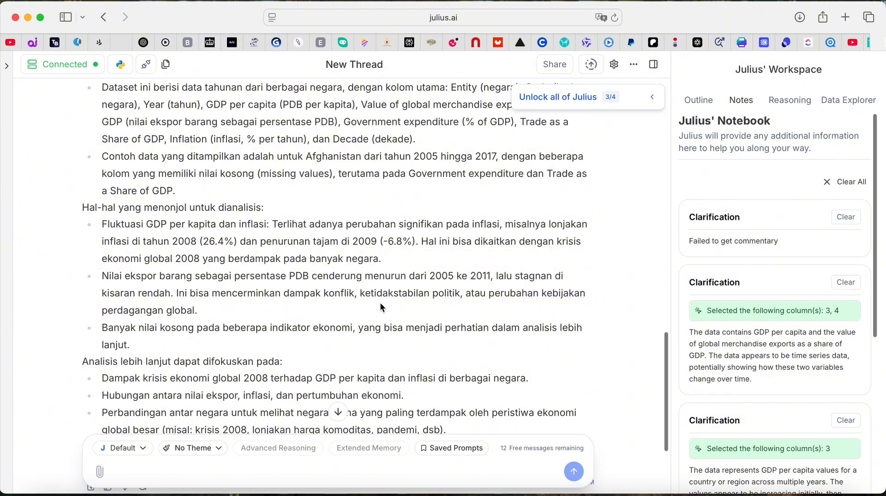
scroll(381, 306, "down", 3)
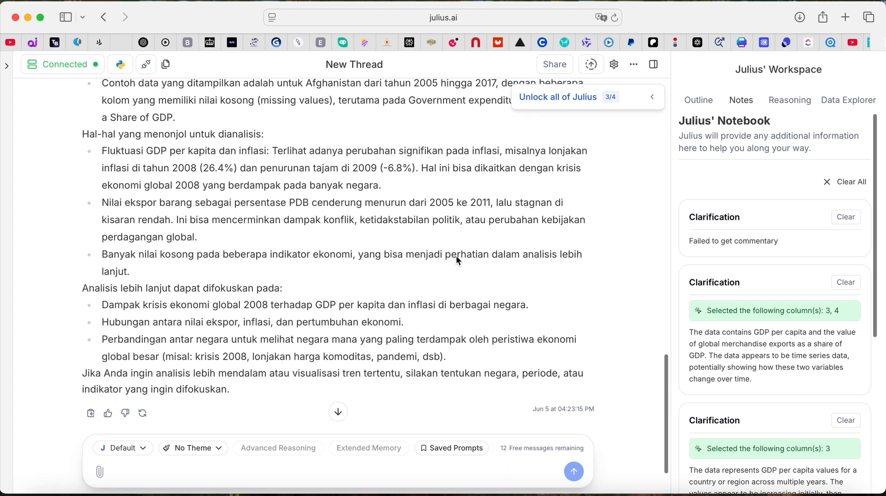
scroll(485, 263, "down", 3)
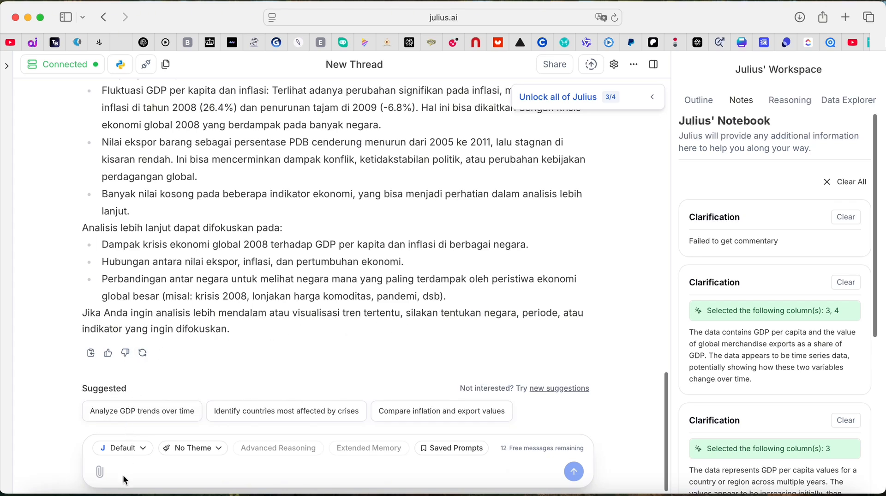
type("Saya ingin melihat ")
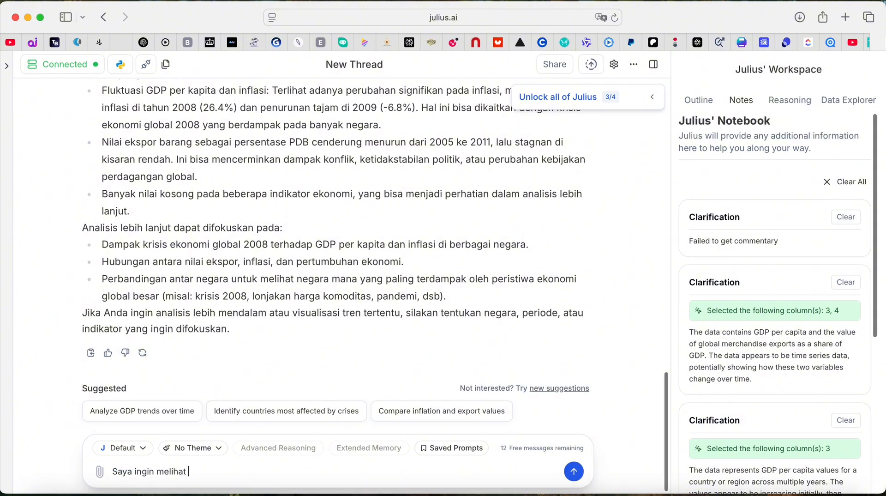
type("secara lebih spesif")
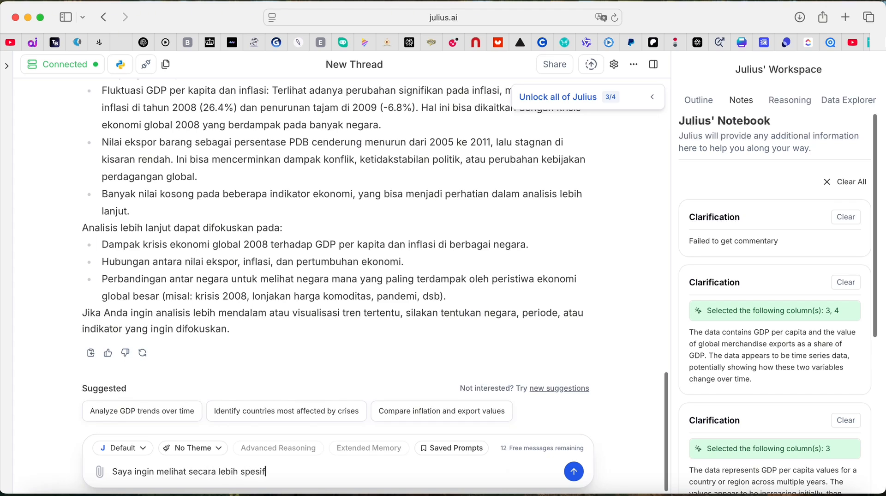
type("ik tentang negara Thaia")
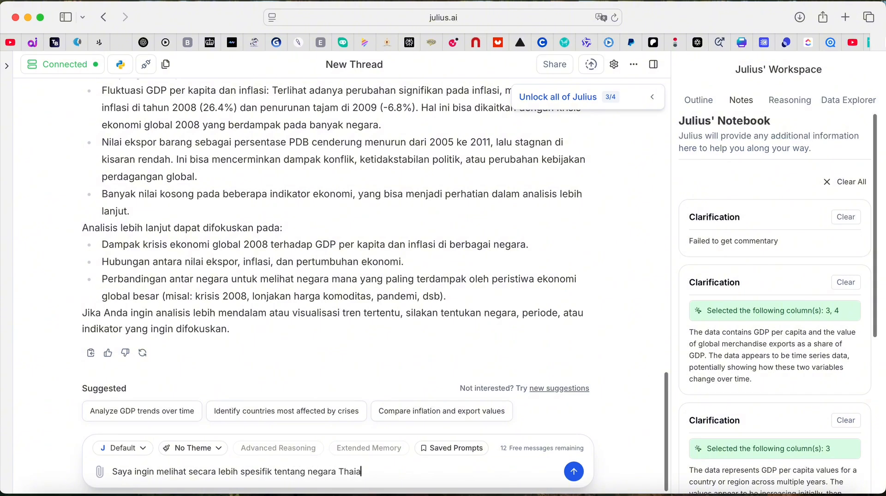
key("BackSpace")
type("land")
left_click(575, 472)
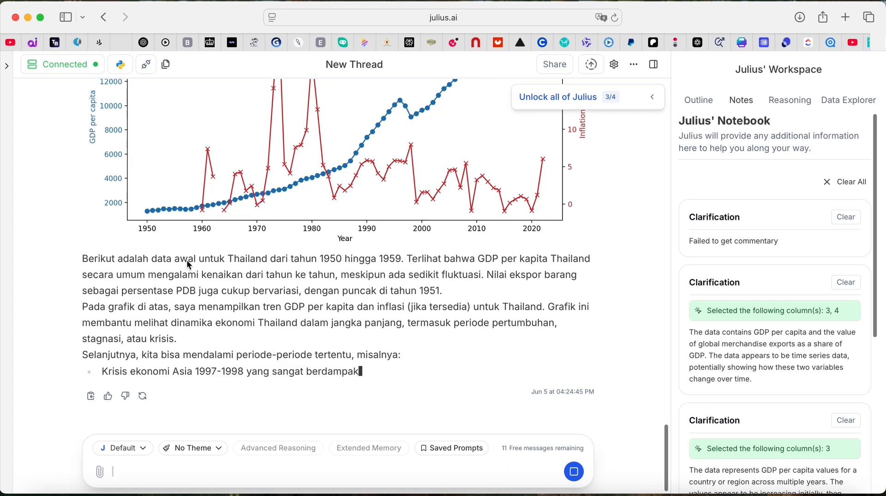
Review the Thailand response: the data table, the GDP per capita and inflation chart, and the explanation with suggested periods
scroll(189, 264, "up", 10)
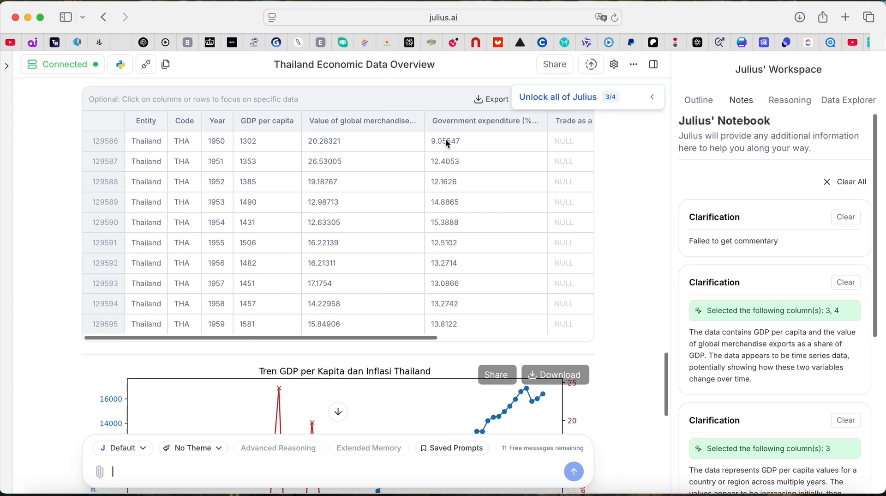
scroll(317, 249, "down", 5)
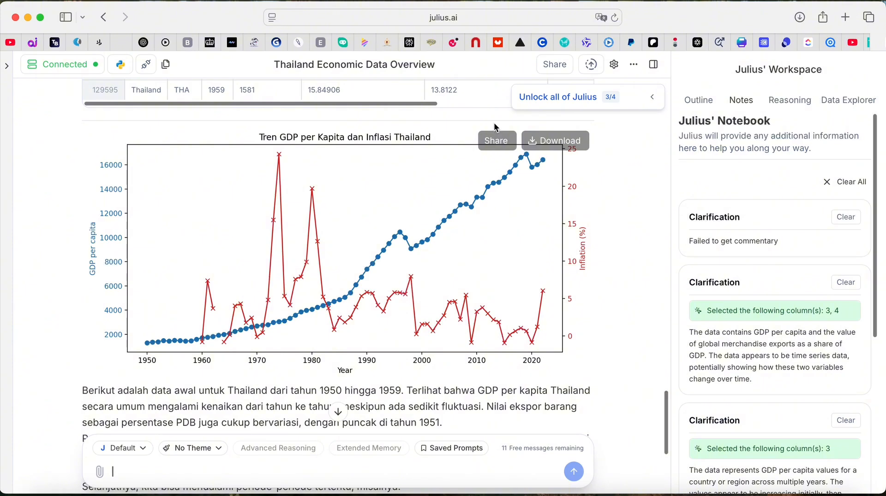
scroll(347, 302, "down", 2)
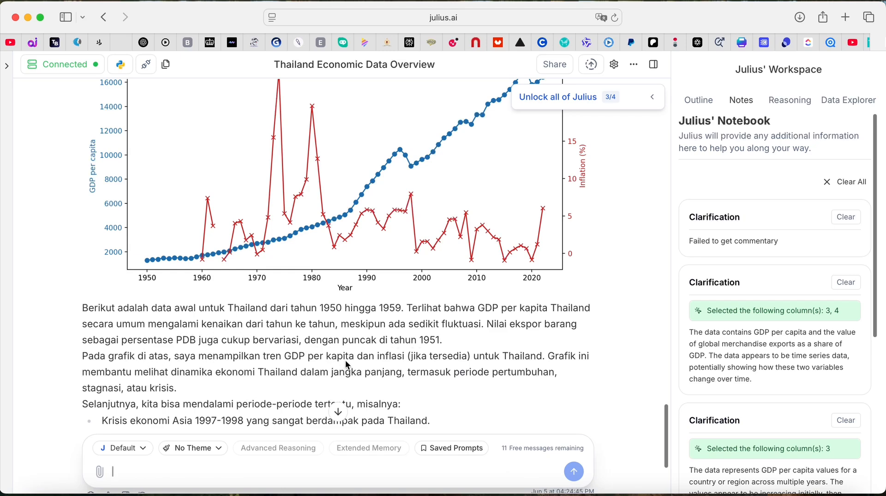
scroll(348, 364, "down", 3)
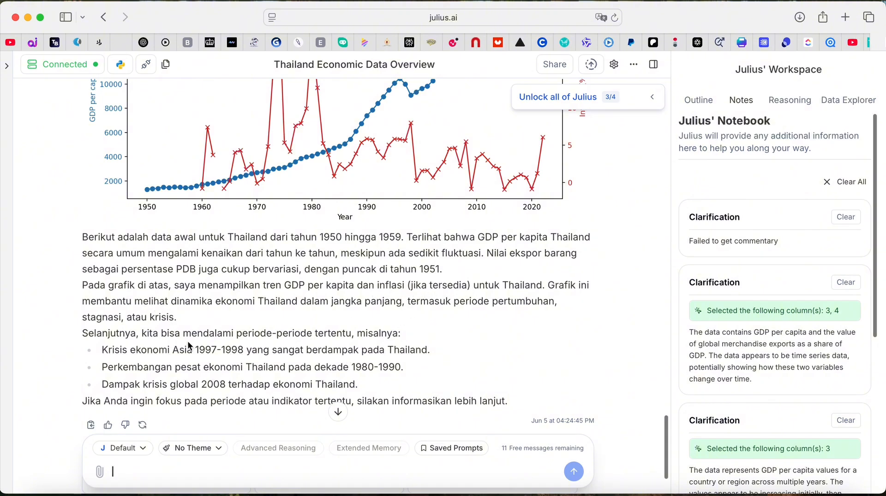
scroll(190, 345, "down", 1)
scroll(190, 345, "down", 2)
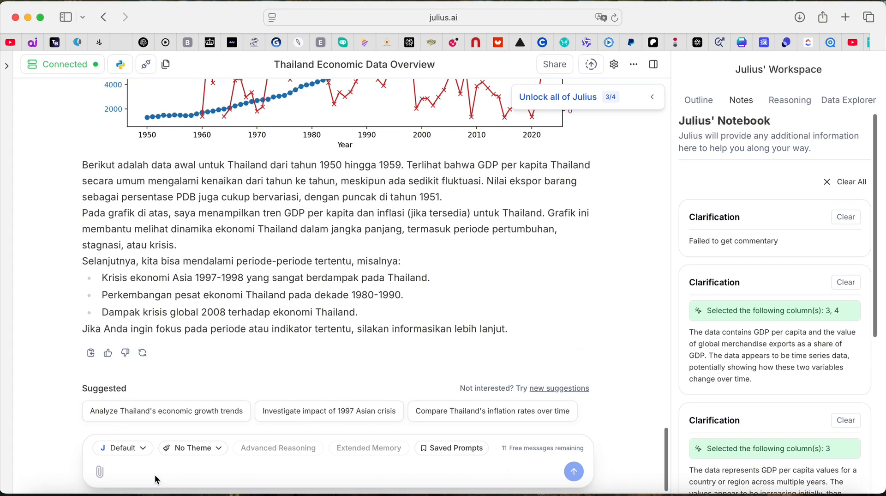
Write the prompt "Saya membutuhkan analisis perkembangan GDP Thailand selama 30 tahun terakhir dan kaitkan dengan program pemerintah negara tersebut dalam meningkatkan perekonomian negaranya"
type("Saya")
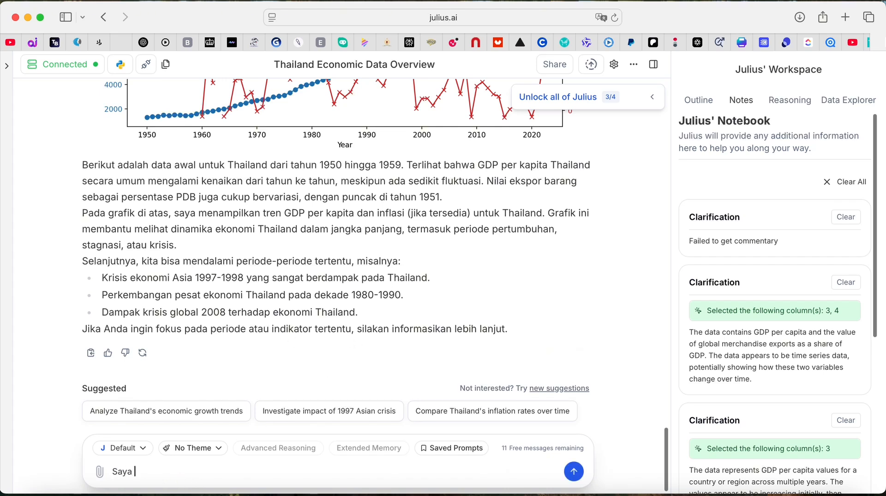
type(" membutuhkan analisis")
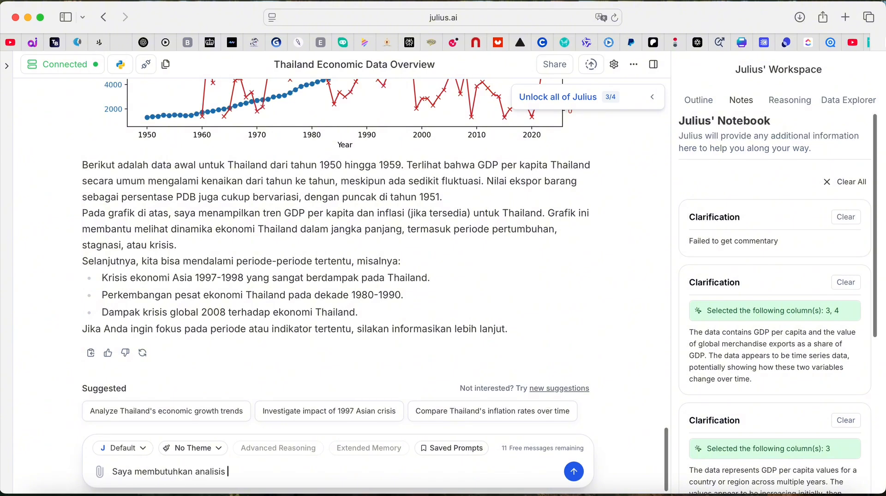
type(" perkembangan GDP Tha")
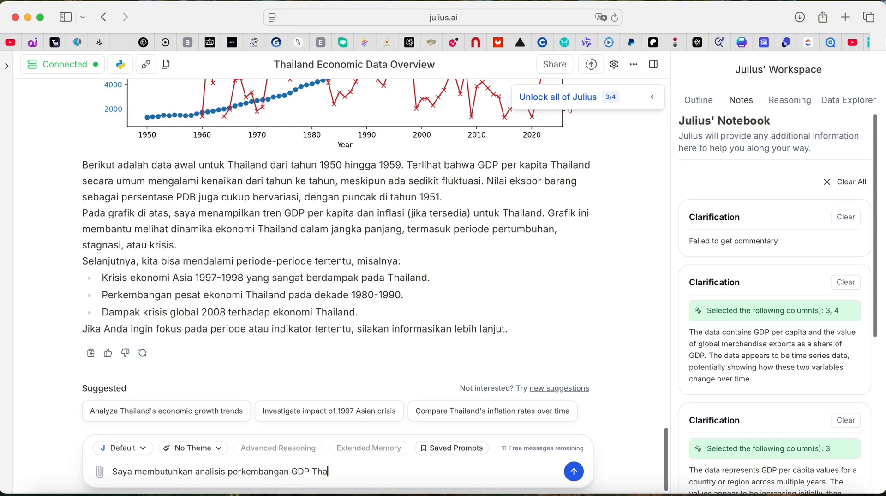
type("iland selama 30 tahun")
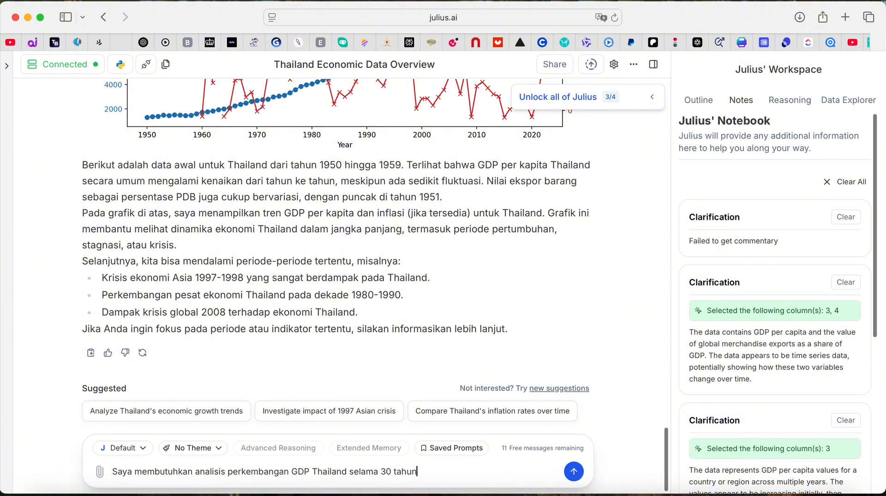
type(" terakhir dan kaitkan dengan pro")
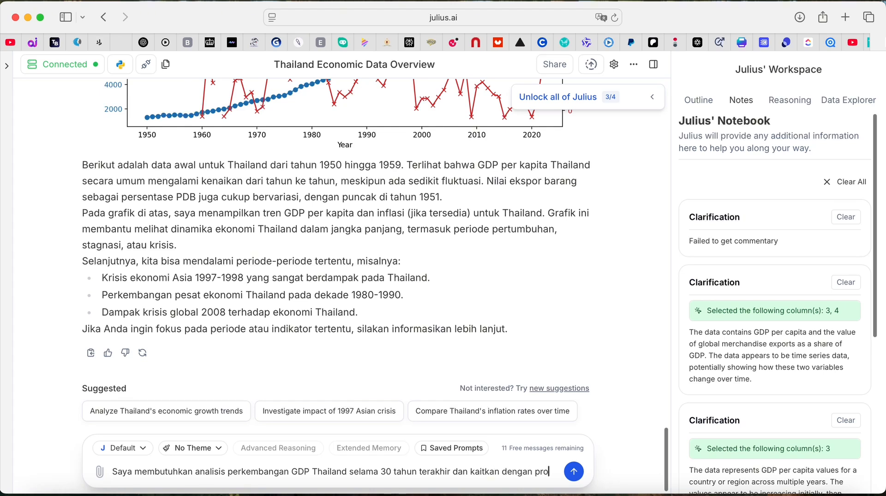
type("gram peme")
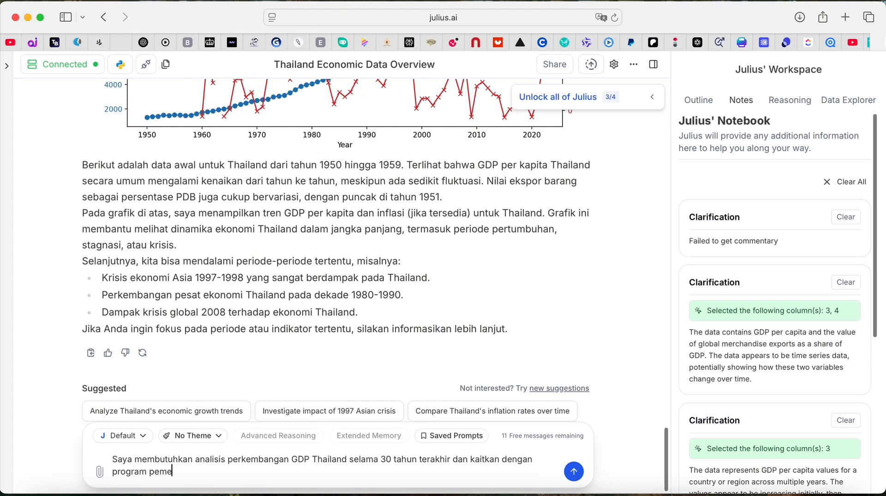
type("rintah negara tersebut da")
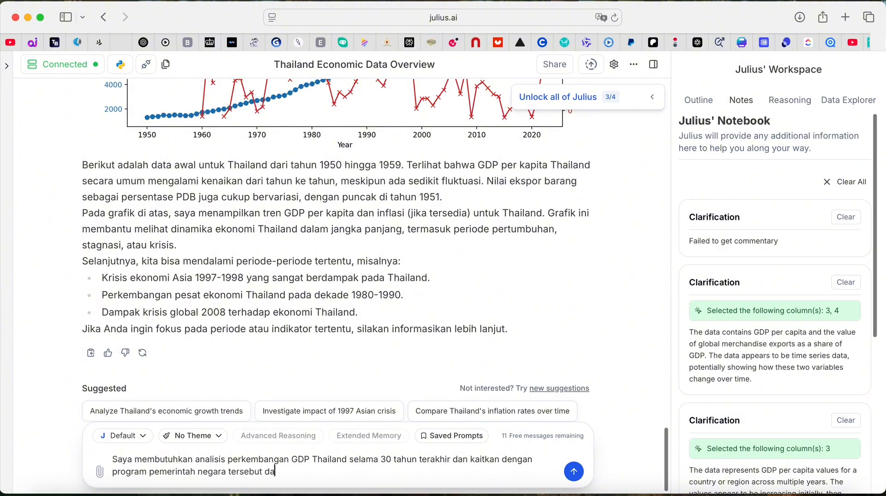
type("lmm meningkatkan per")
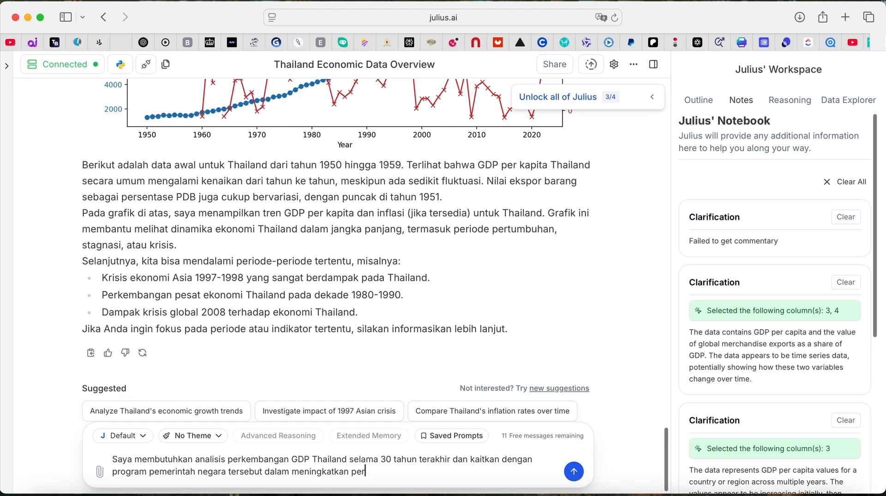
type("ekonomian negaranya")
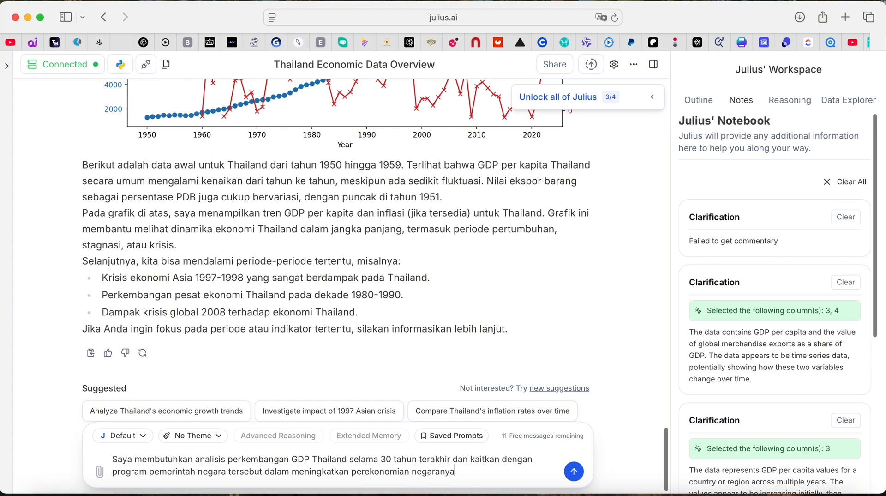
Add the sentence "Gunakan sumber referensi dari berbagai media untuk mendukung analisis anda" to the prompt and send it
type(". Gunakan sumbe")
type("r referensi dari")
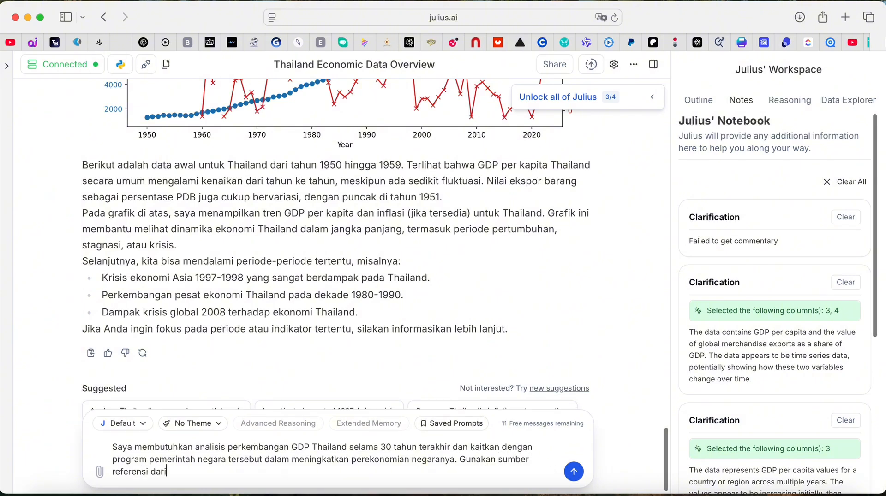
type(" berbagai media untuk me")
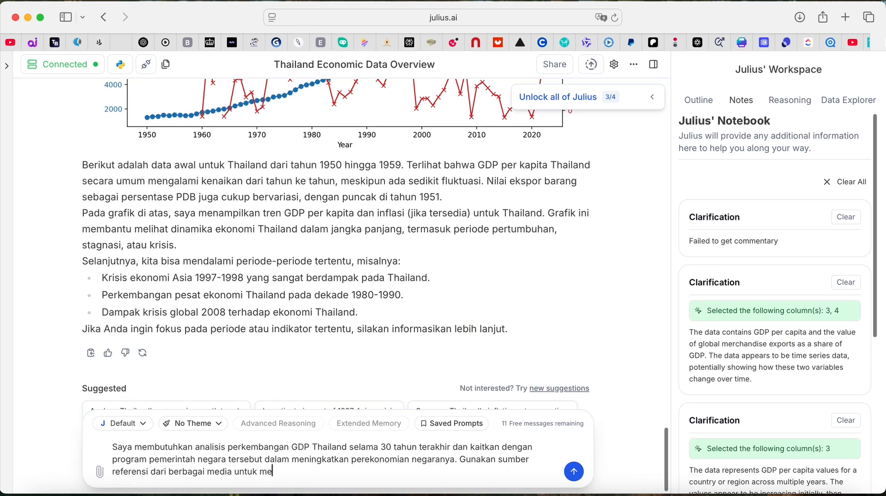
type("ndukung analisis anda.")
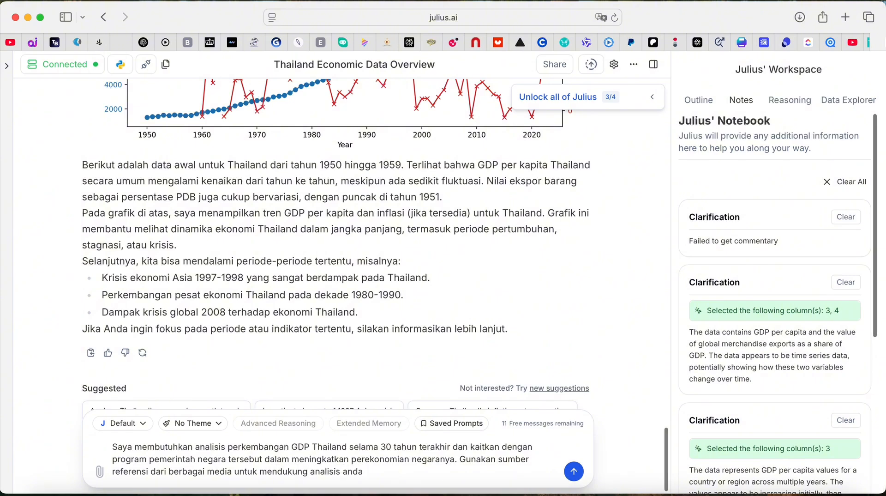
left_click(575, 472)
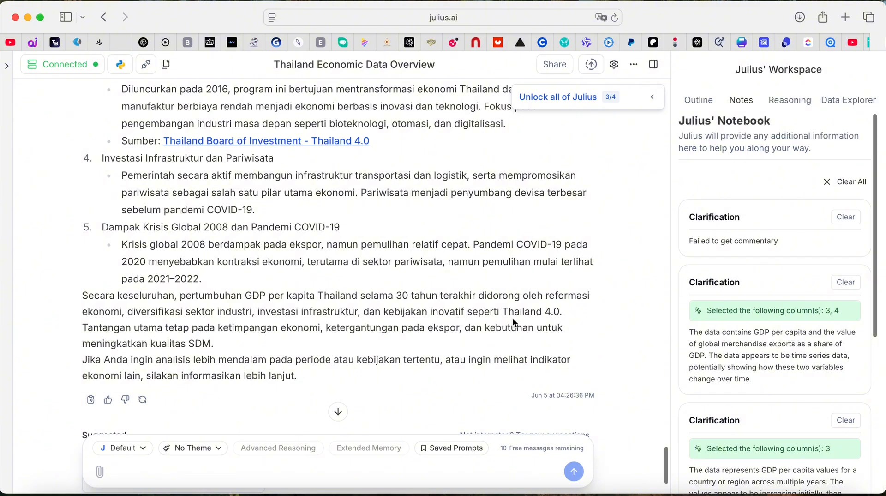
Read the 30-year Thailand analysis, including the listed government policies and their cited sources
scroll(242, 322, "up", 5)
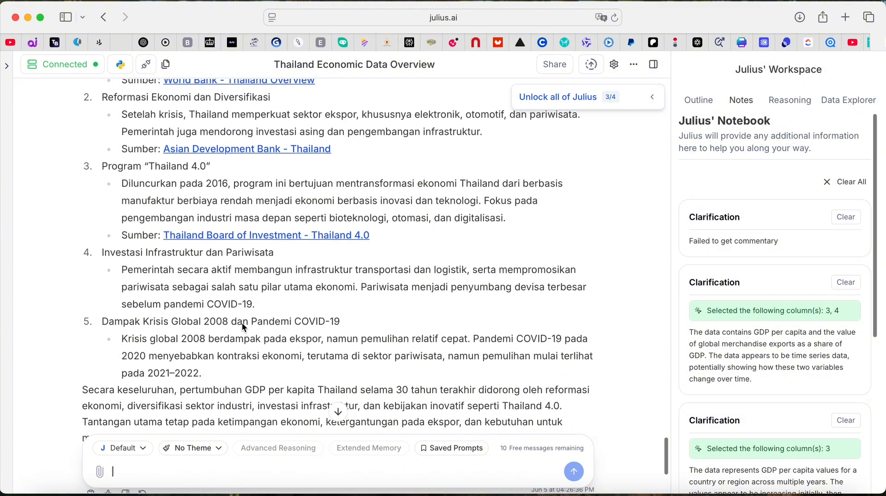
scroll(242, 323, "up", 1)
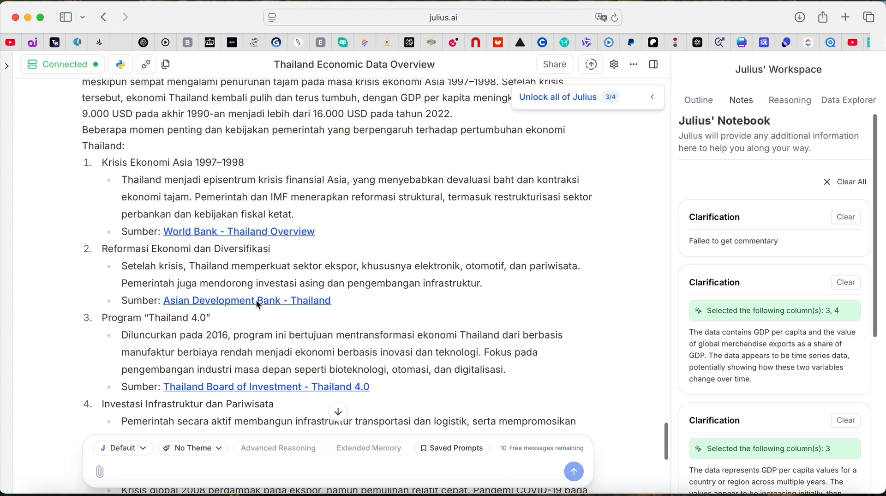
scroll(264, 308, "down", 3)
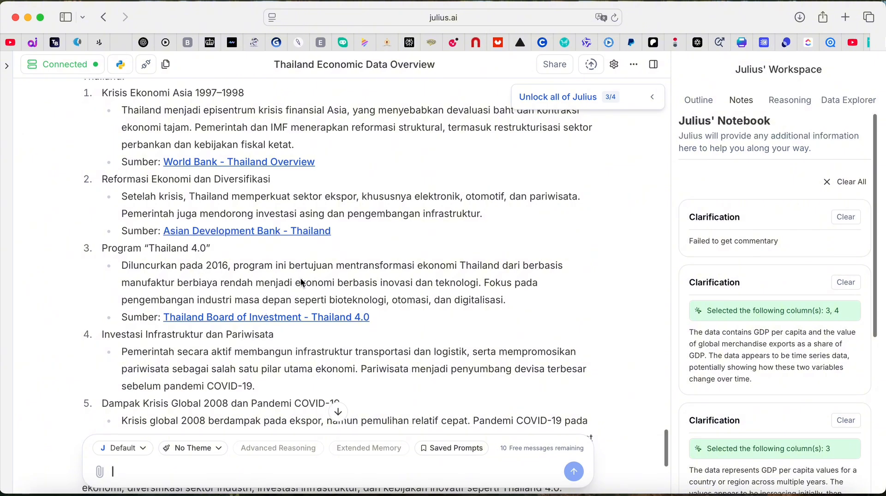
scroll(298, 326, "up", 3)
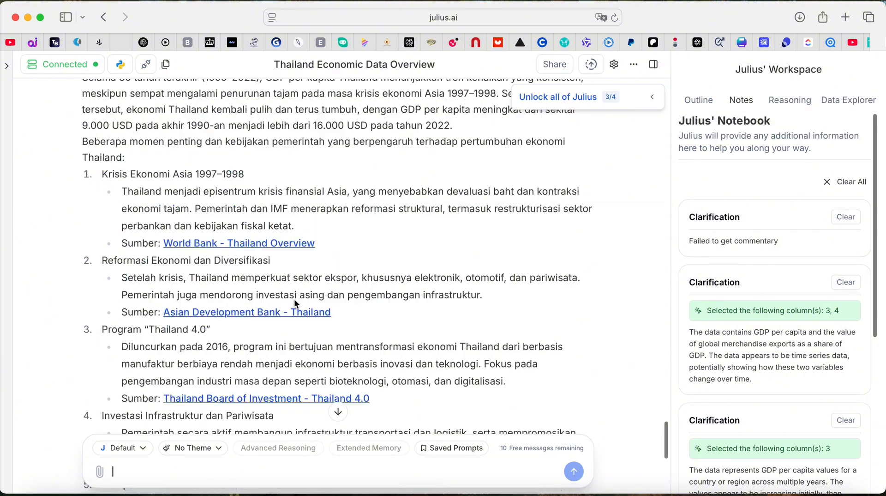
Open the cited "World Bank - Thailand Overview" source, read its overview of Thailand's economy, and return to the analysis
left_click(286, 243)
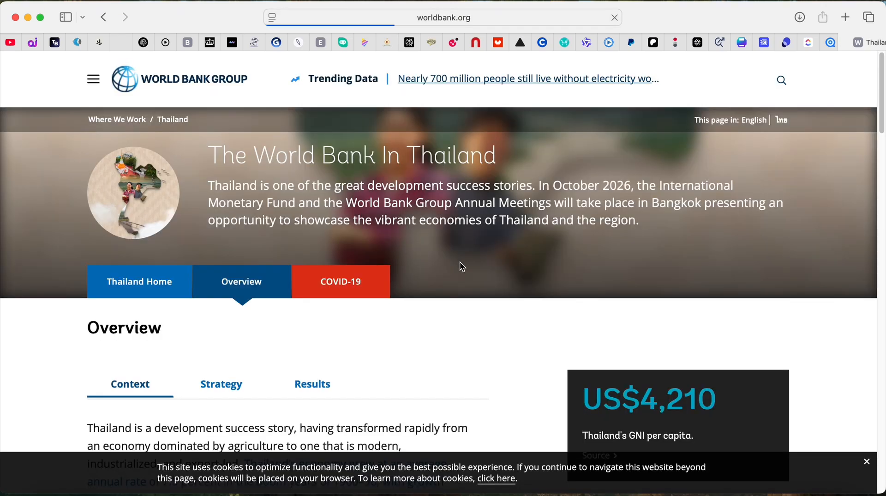
scroll(461, 264, "down", 4)
scroll(461, 267, "down", 5)
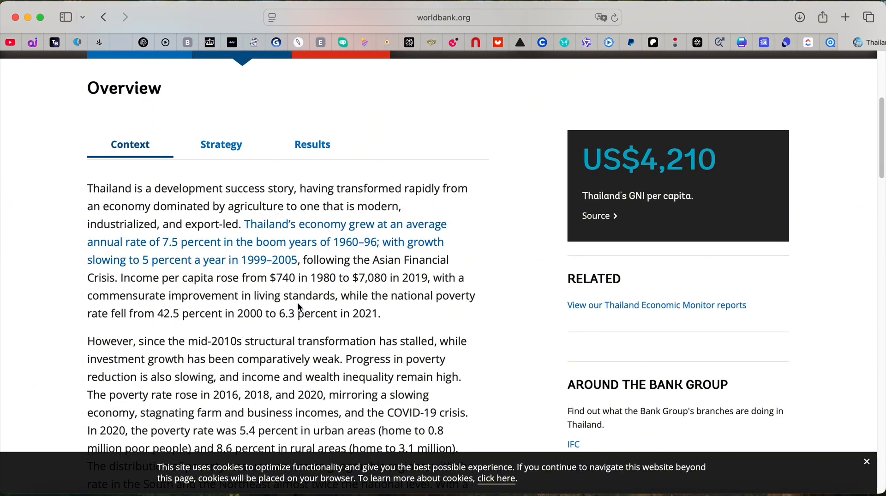
scroll(298, 302, "down", 2)
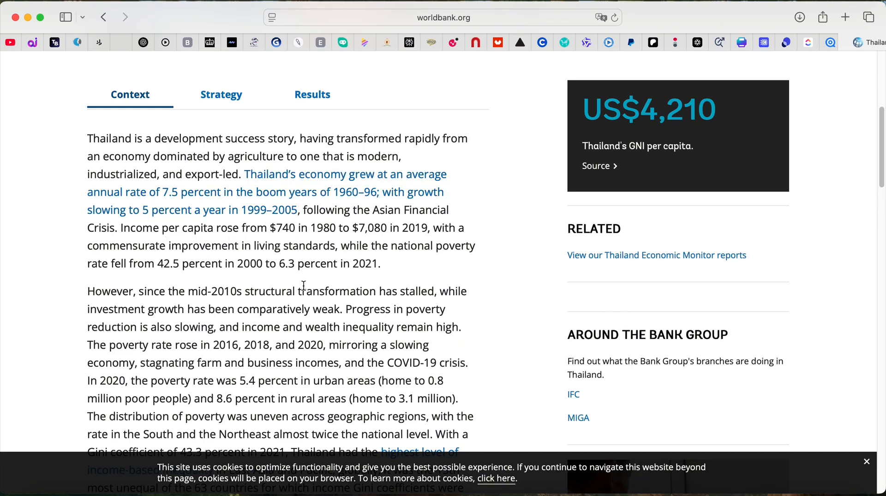
scroll(303, 285, "down", 1)
scroll(304, 285, "up", 5)
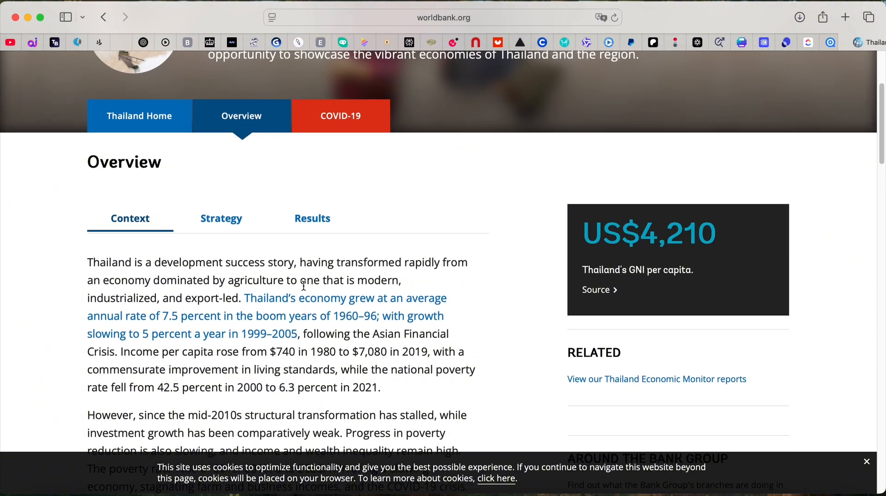
scroll(303, 285, "up", 2)
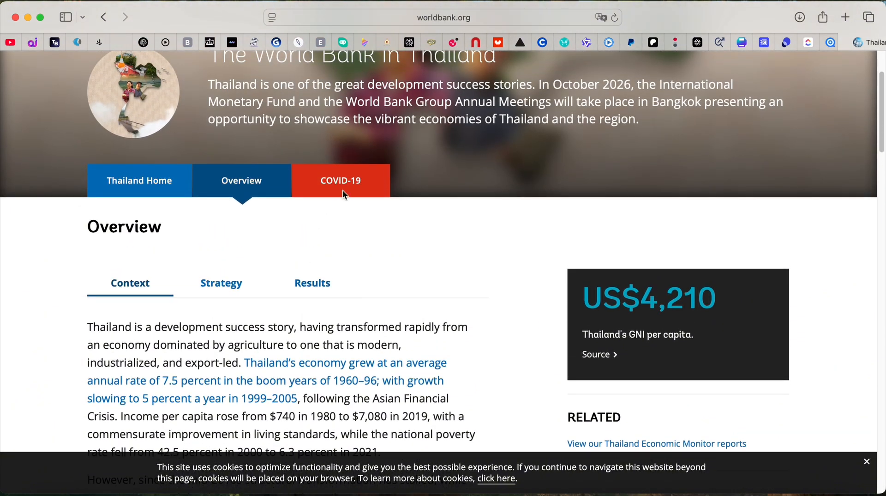
left_click(103, 18)
Open the cited "Asian Development Bank - Thailand" source, look through its economic forecasts for Thailand, and return to the analysis
scroll(240, 274, "down", 4)
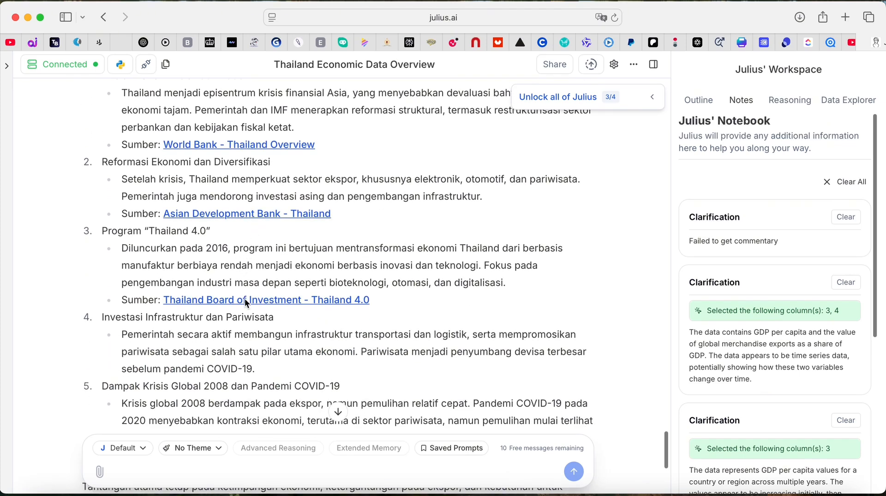
left_click(258, 215)
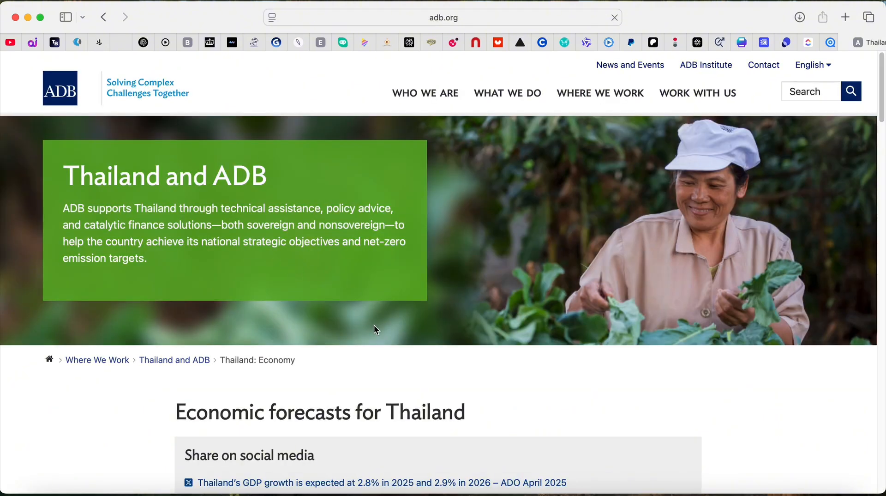
scroll(375, 327, "down", 5)
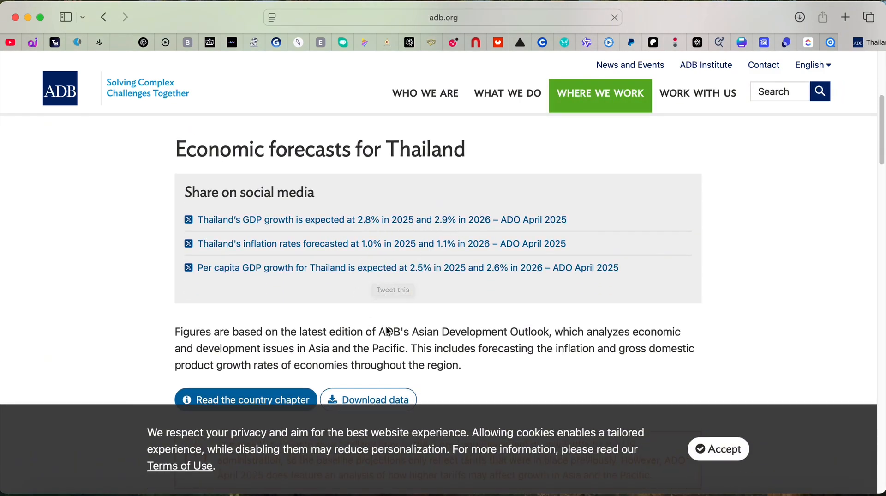
scroll(386, 325, "down", 2)
scroll(387, 326, "down", 4)
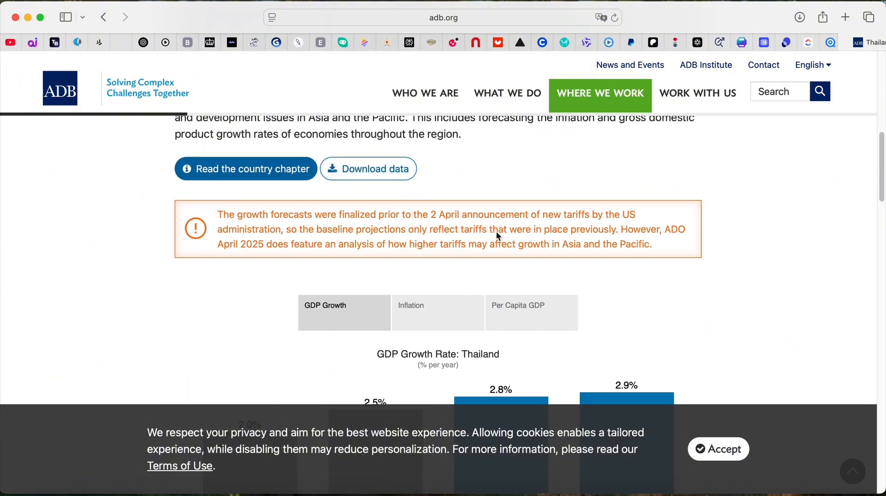
scroll(496, 231, "up", 4)
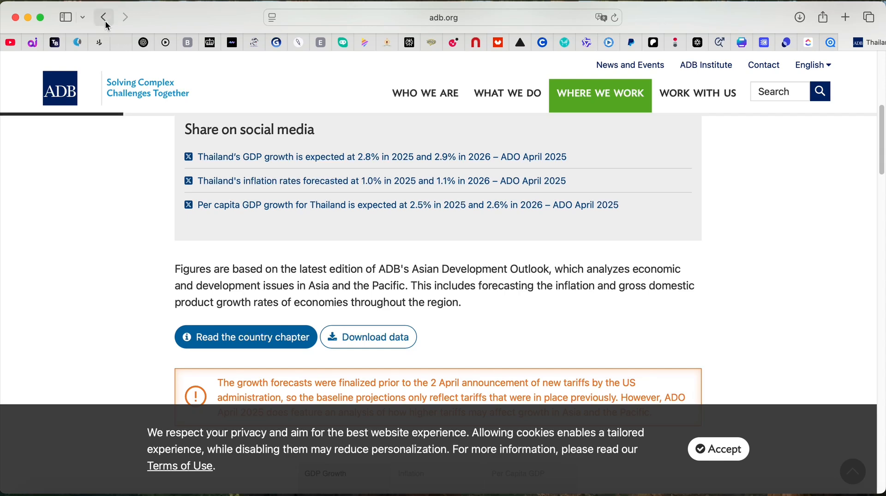
left_click(106, 21)
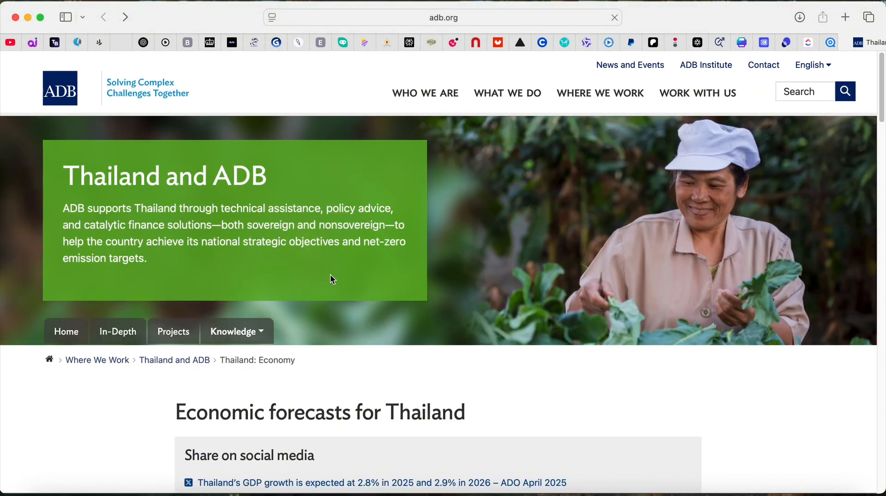
scroll(332, 279, "down", 3)
scroll(331, 277, "down", 2)
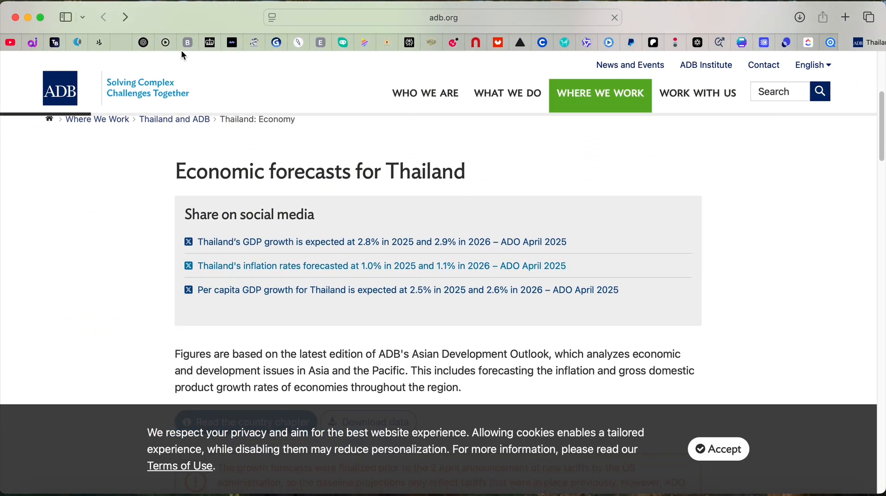
left_click(829, 43)
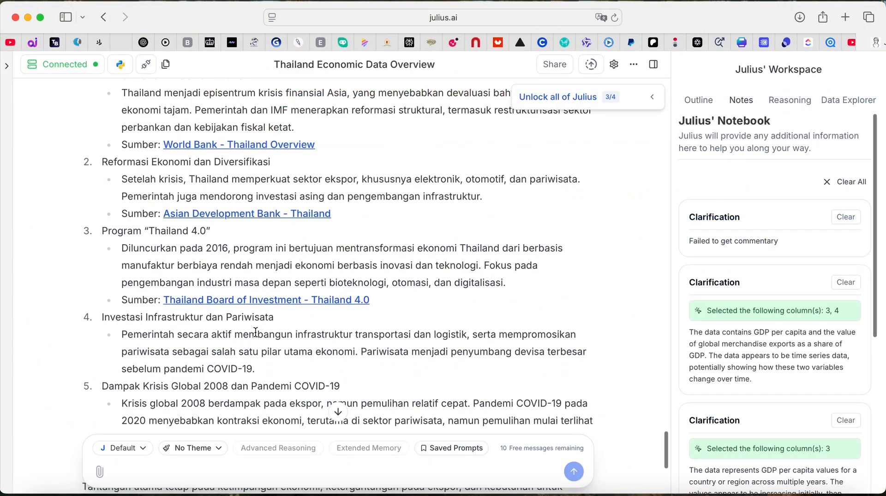
Download the "Tren GDP per Kapita dan Inflasi Thailand" chart from the earlier Thailand analysis and reveal the downloaded image in Finder
scroll(262, 369, "down", 5)
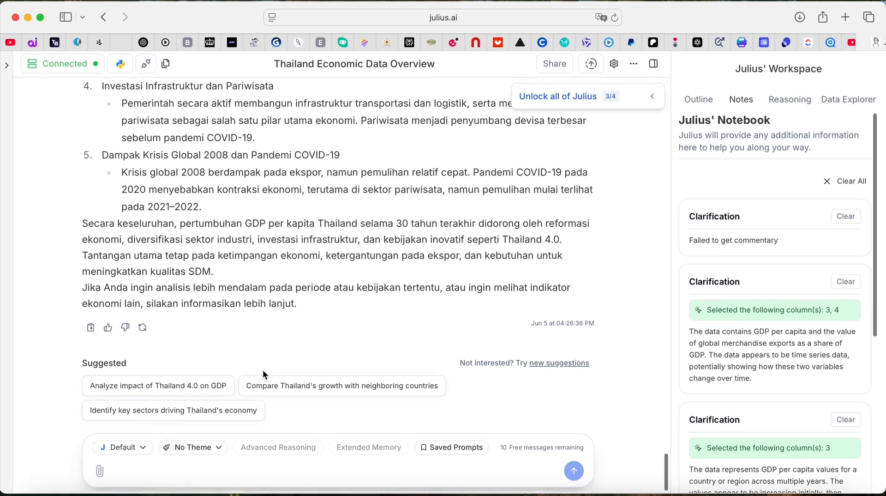
scroll(399, 250, "up", 10)
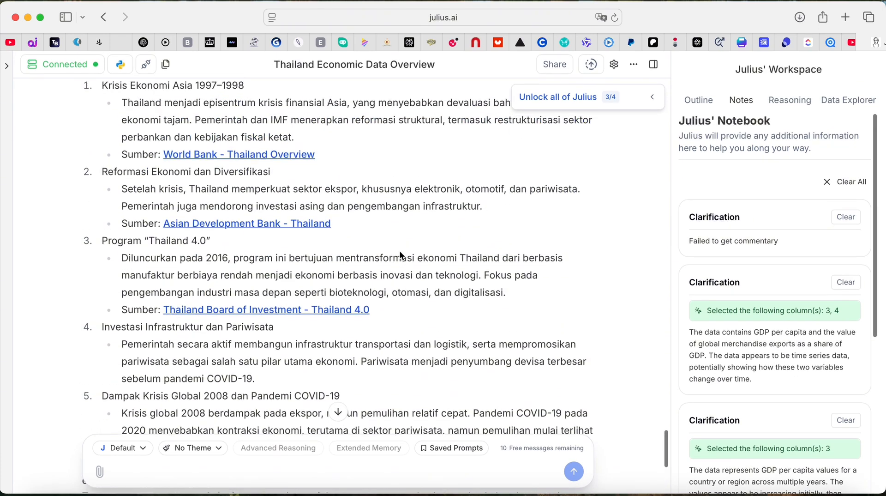
scroll(400, 251, "up", 15)
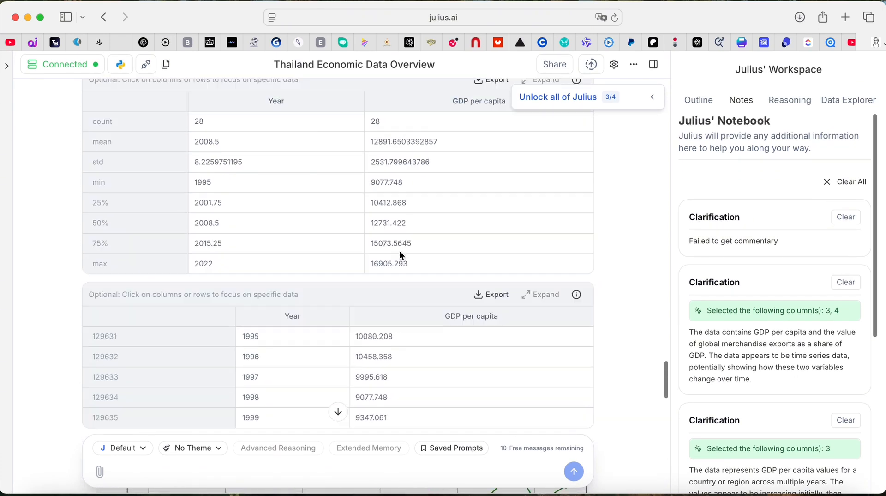
scroll(399, 250, "up", 10)
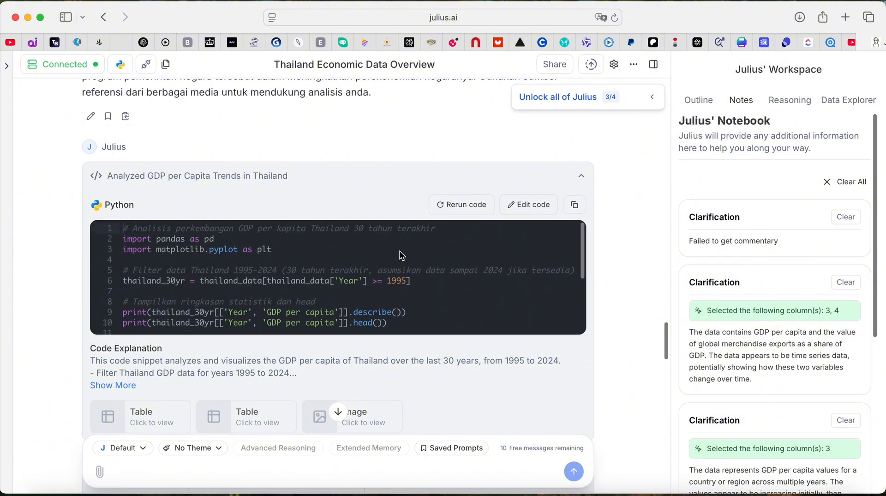
scroll(433, 135, "up", 20)
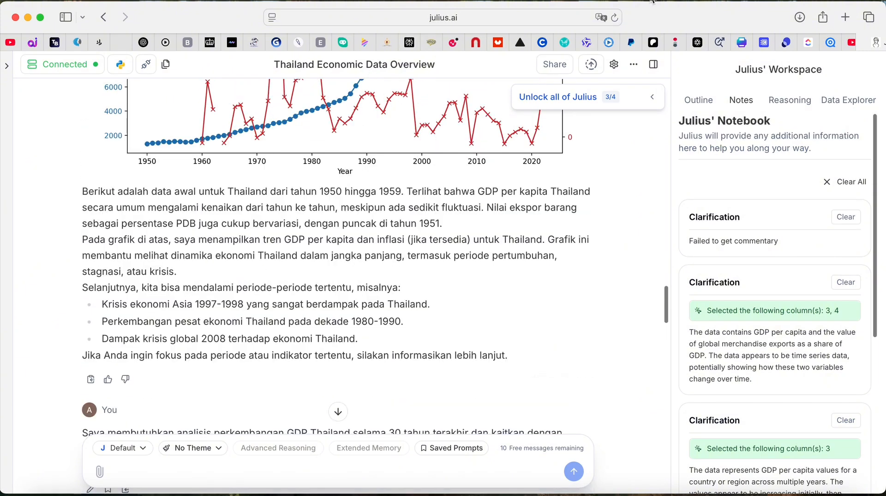
scroll(455, 232, "up", 10)
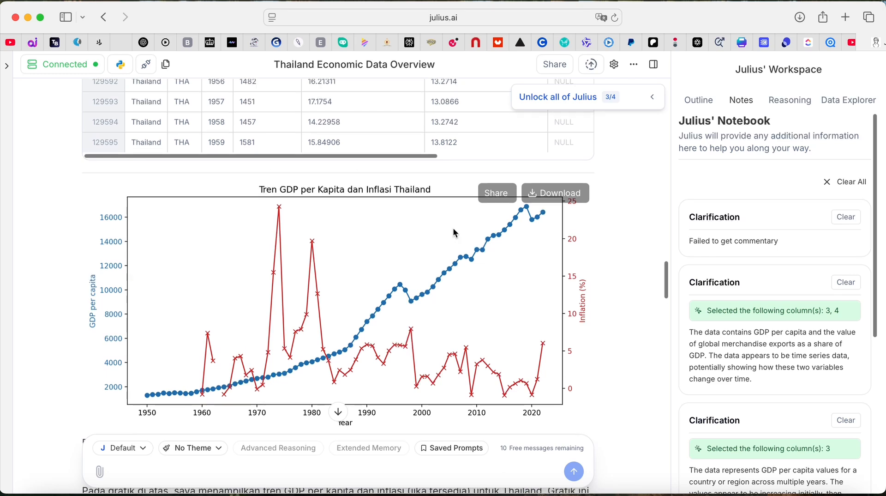
left_click(557, 196)
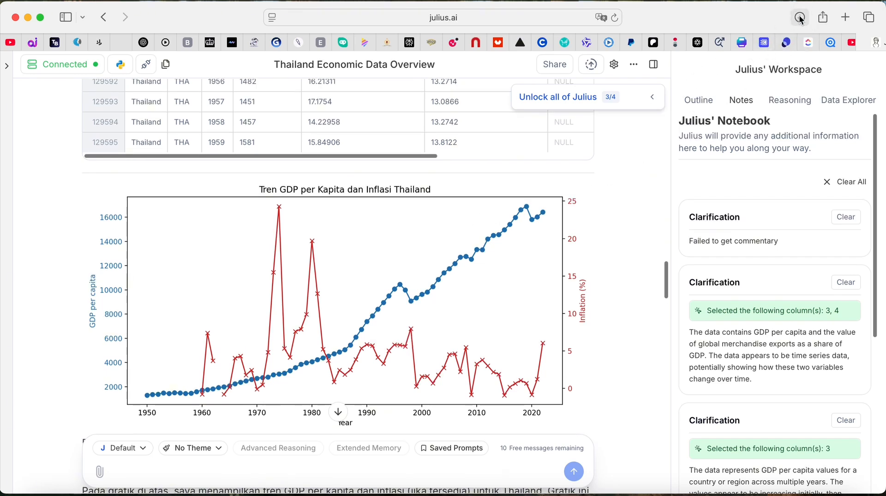
left_click(800, 18)
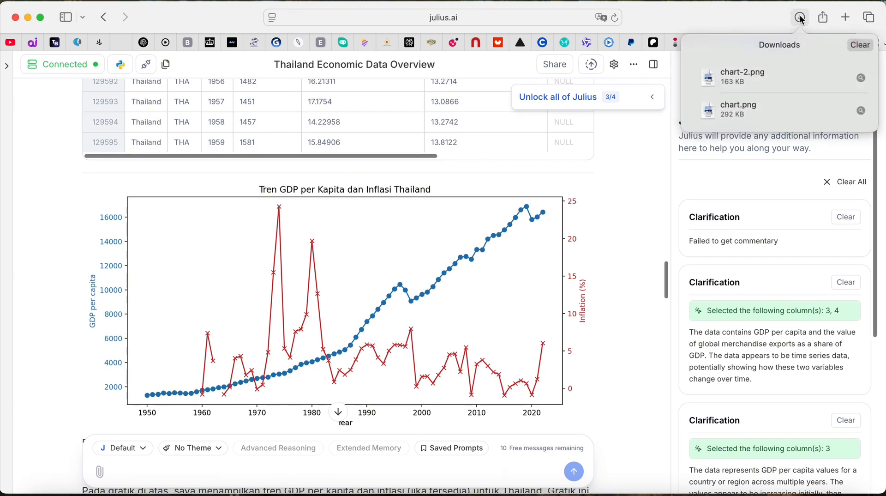
left_click(862, 78)
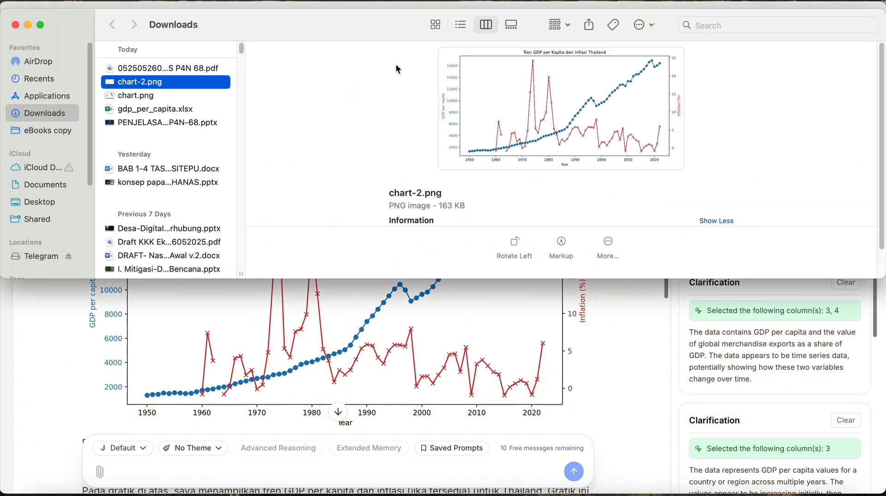